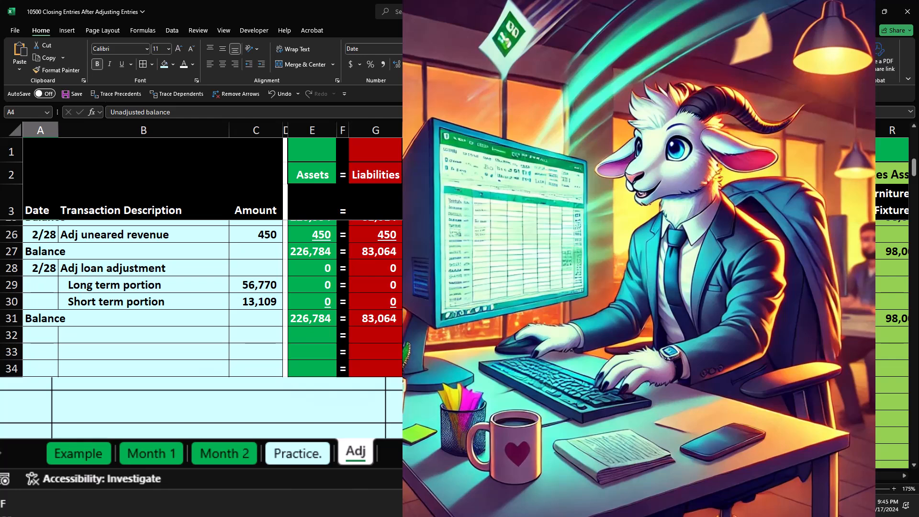
Open the Example sheet and review the adjusting entries down to the closing entry and final balance in rows 33 and 34
click(74, 450)
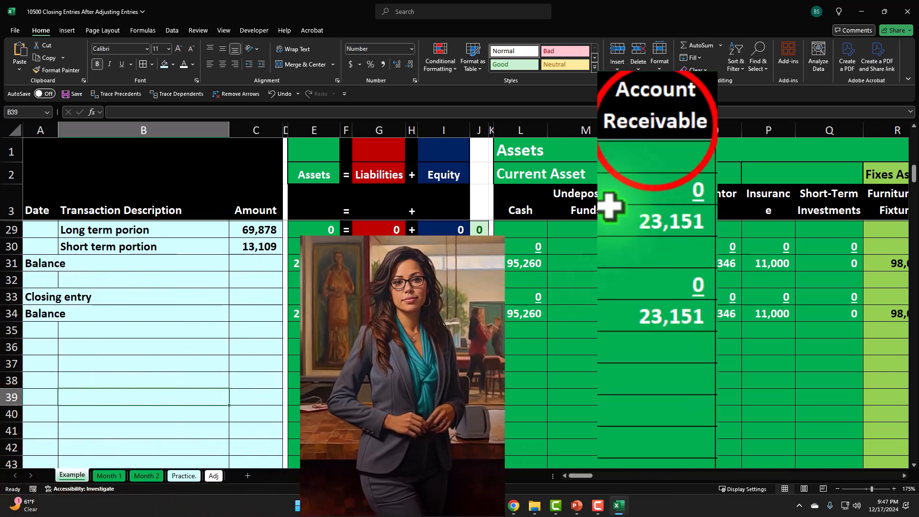
click(656, 203)
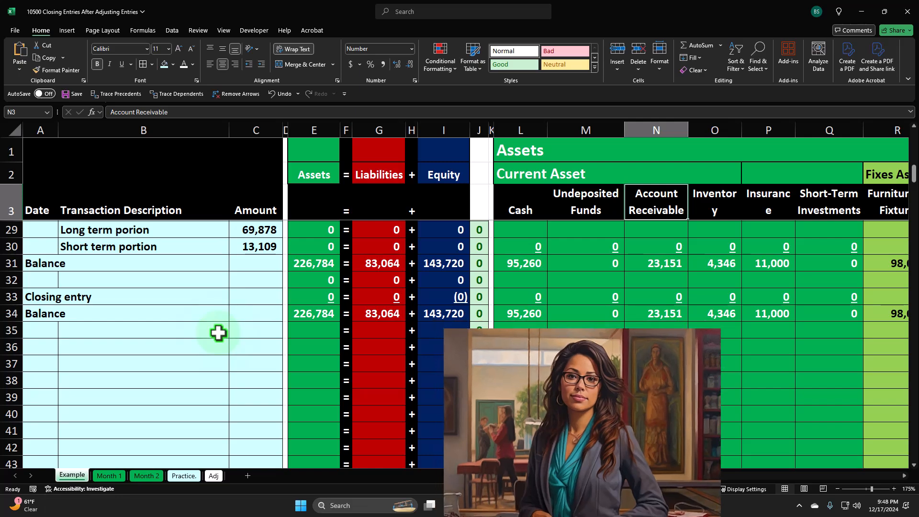
scroll(218, 333, up, 7)
scroll(218, 333, up, 1)
scroll(215, 329, down, 4)
scroll(216, 329, down, 4)
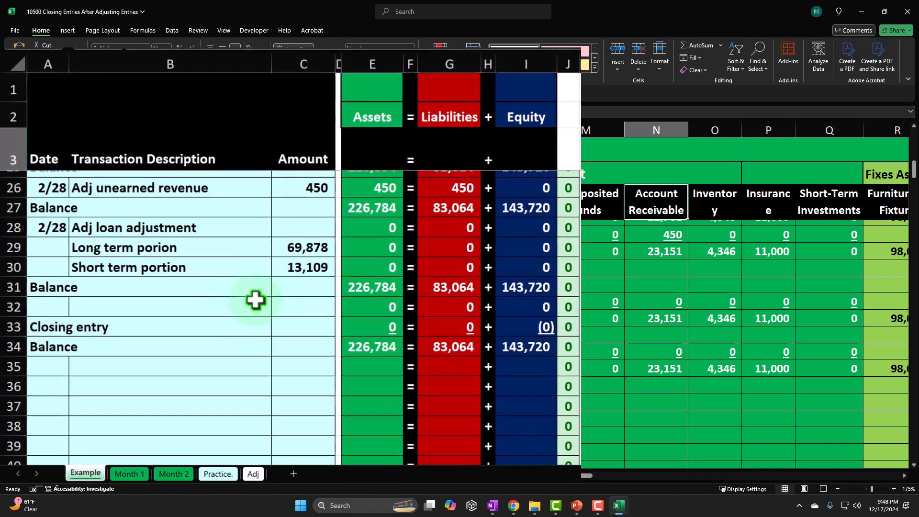
scroll(255, 300, down, 1)
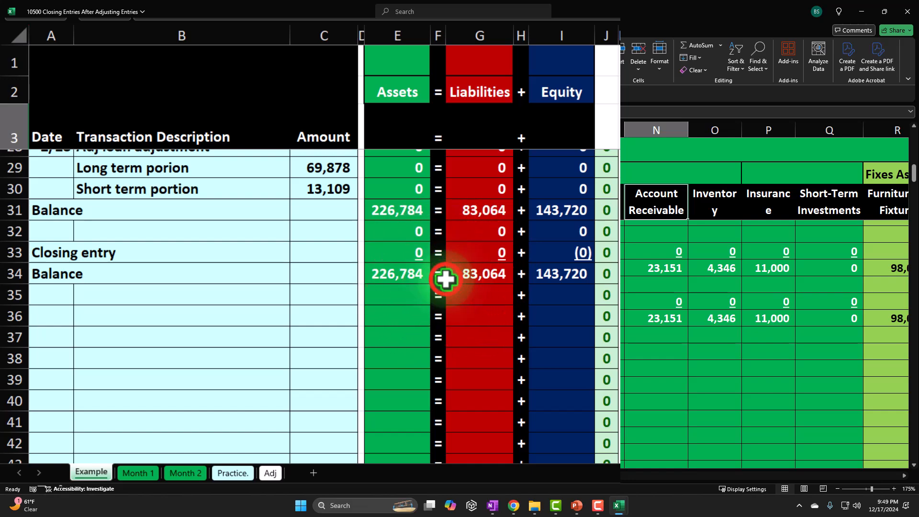
Examine the post-closing balances in row 34 across the asset and liability accounts up to Owner Draws
click(446, 279)
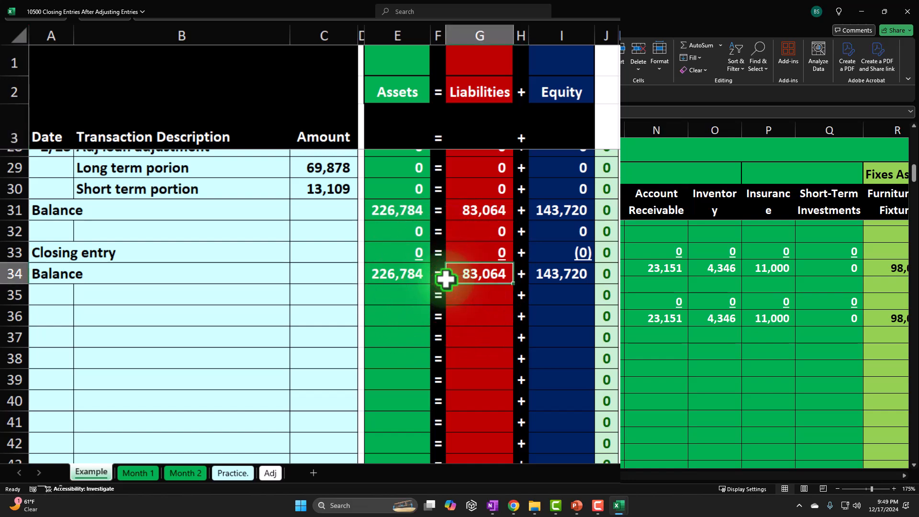
key(Right)
key(Right)
key(Right)
key(Right)
key(Right)
key(Right)
key(Right)
key(Right)
key(Right)
key(Right)
key(Right)
key(Right)
key(Right)
key(Right)
key(Right)
key(Right)
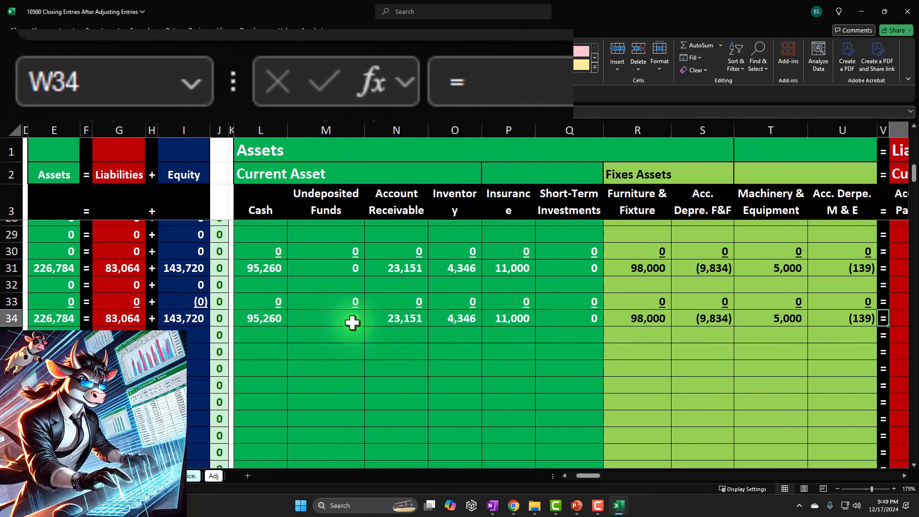
key(Right)
key(Right)
key(Right)
key(Right)
key(Right)
key(Right)
key(Right)
key(Right)
key(Right)
key(Right)
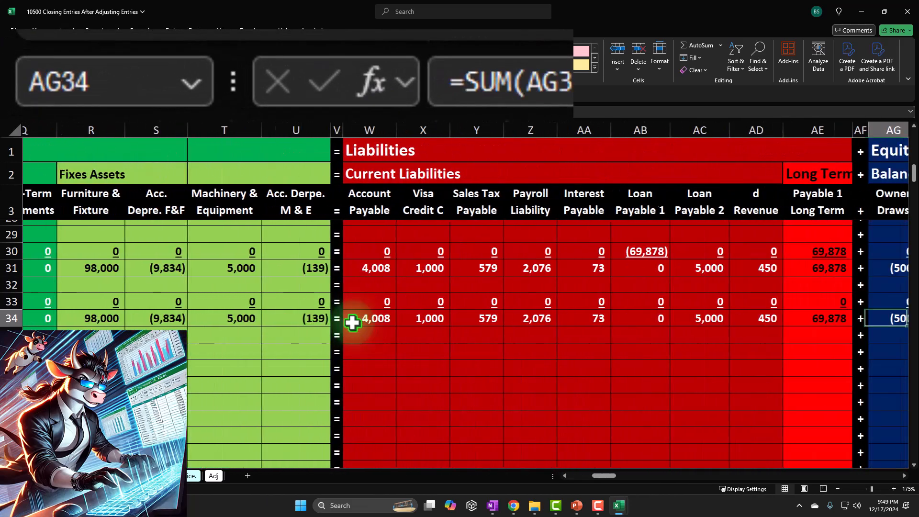
Examine the row 34 balances from the equity accounts through the income statement accounts up to Interest Expense
key(Right)
key(Right)
key(Right)
key(Right)
key(Right)
key(Right)
key(Right)
key(Right)
key(Right)
key(Right)
key(Right)
key(Right)
key(Right)
key(Right)
key(Right)
key(Right)
key(Right)
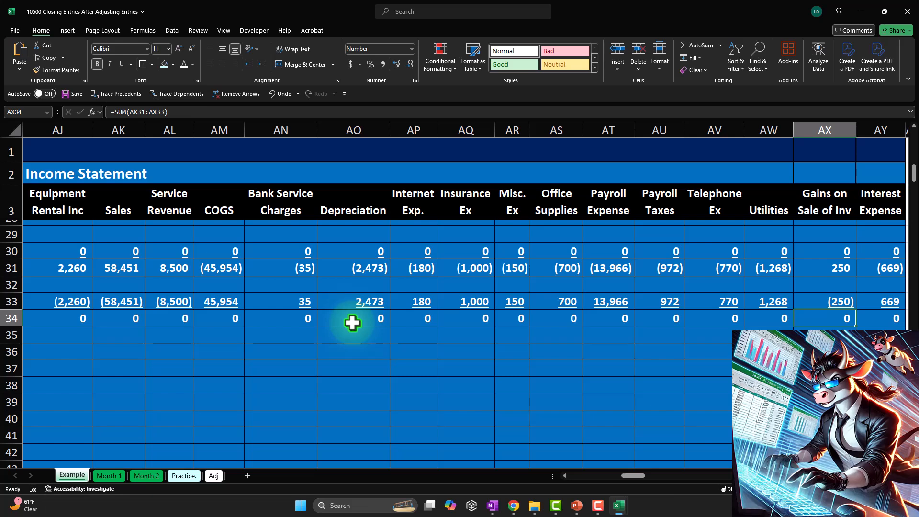
key(Right)
key(Right)
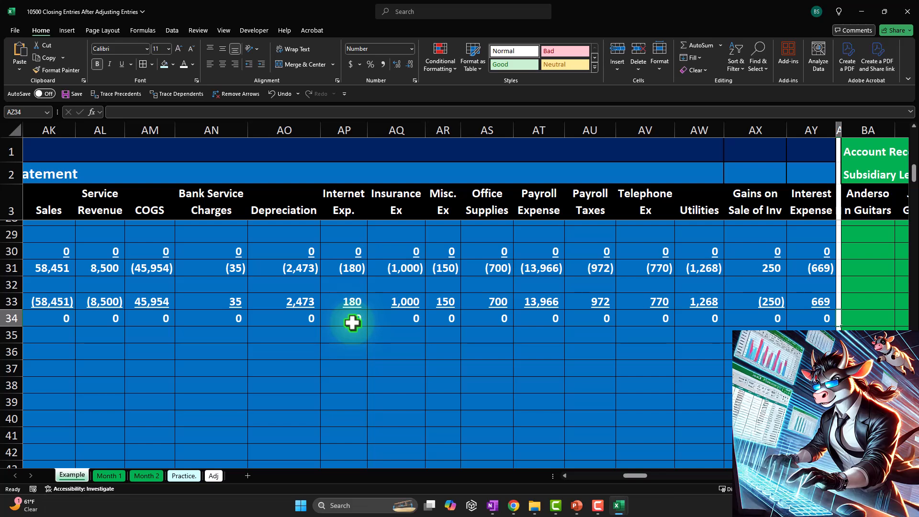
Review the income statement balances in row 34 back to the equity accounts, ending on Owner Equity in AI34
key(Left)
key(Left)
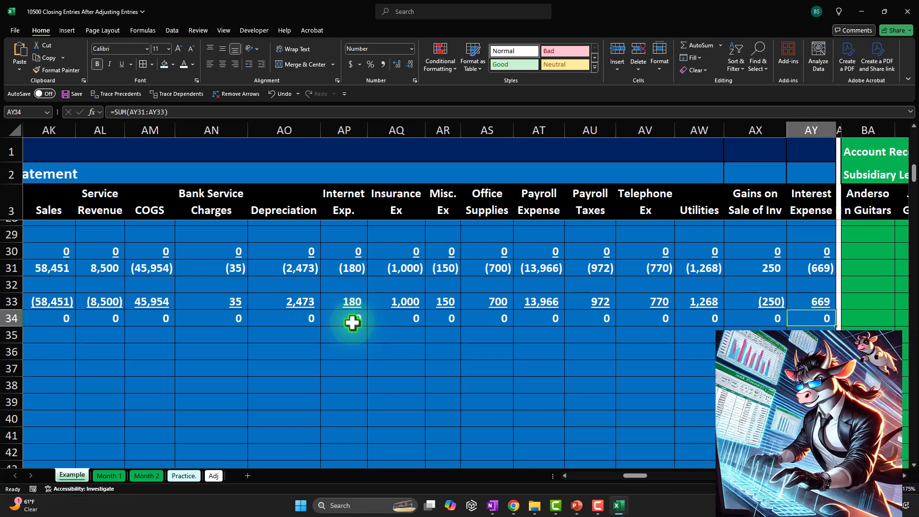
key(Left)
key(Left)
key(Left)
key(Left)
key(Left)
key(Left)
key(Left)
key(Left)
key(Left)
key(Left)
key(Left)
key(Left)
key(Left)
key(Left)
key(Left)
key(Left)
key(Left)
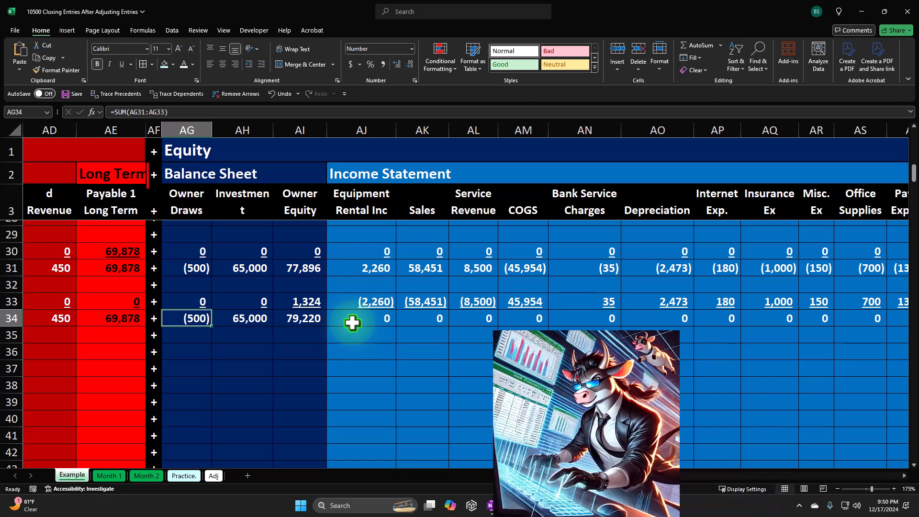
key(Right)
key(Right)
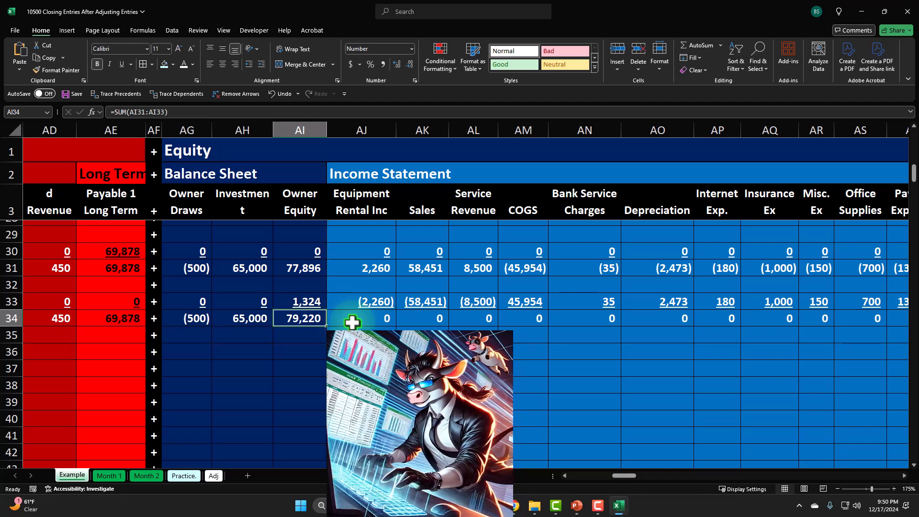
Compare the post-closing equity balances in AG34:AI34 with the income statement balances starting at AJ34
drag(353, 323, 769, 321)
drag(187, 317, 288, 324)
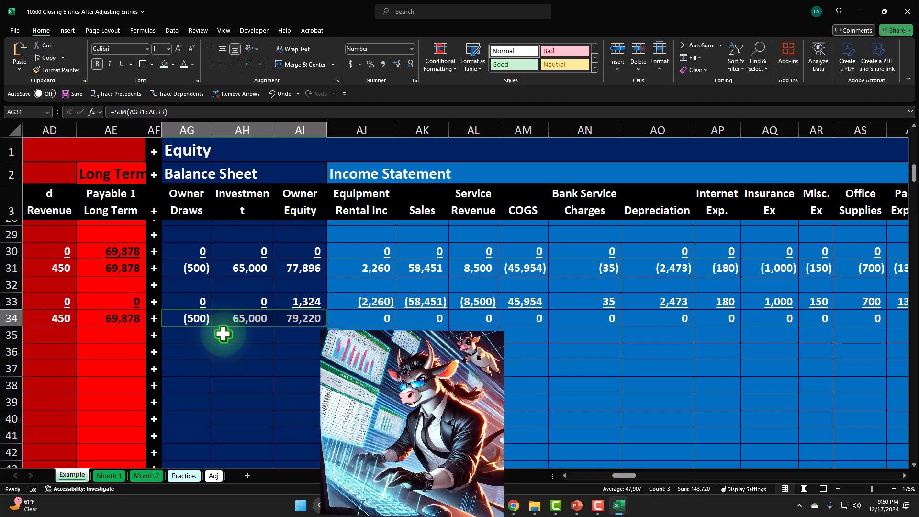
drag(380, 317, 418, 314)
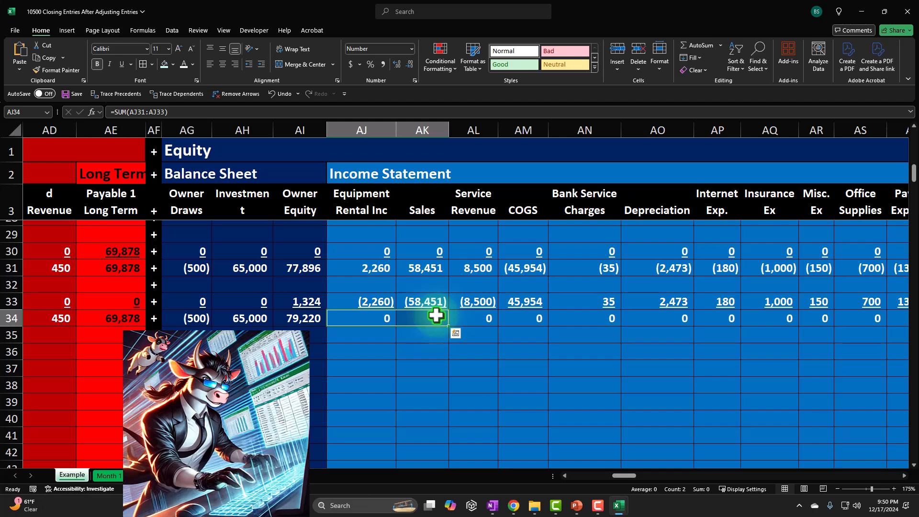
drag(390, 318, 549, 312)
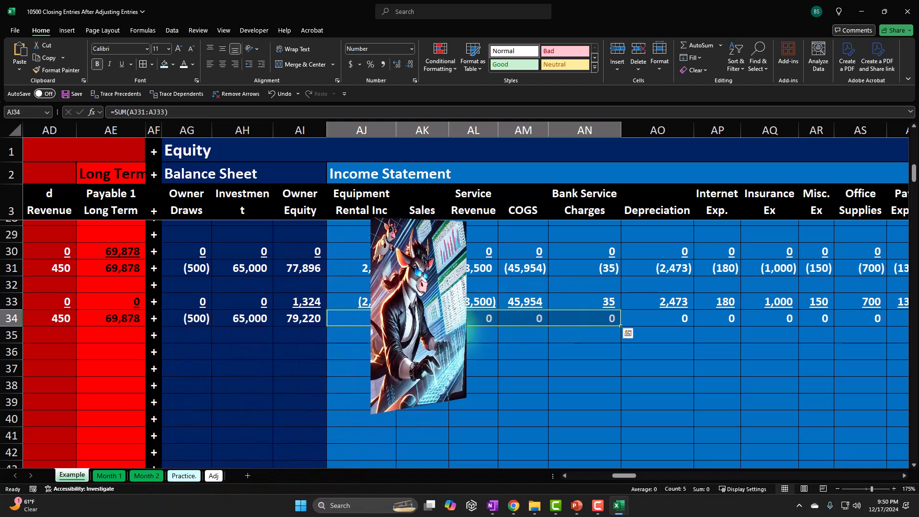
click(382, 320)
drag(382, 319, 427, 318)
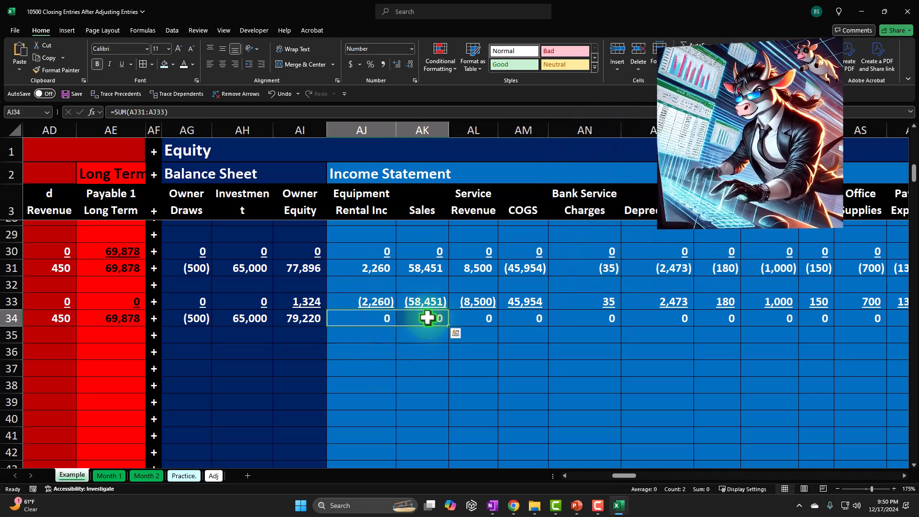
Examine the equity balances in AG34:AI34 and the closing entry amounts in AJ33:AO33 against Owner Equity
drag(190, 322, 282, 320)
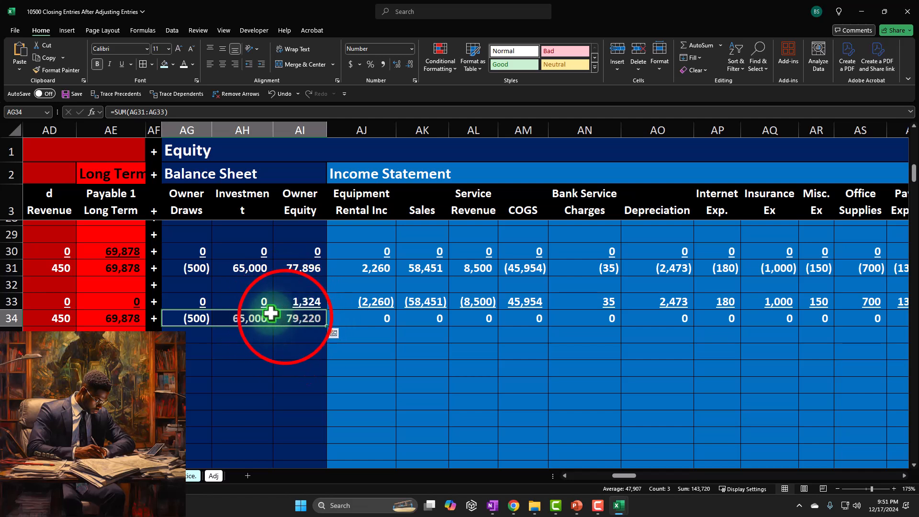
click(287, 320)
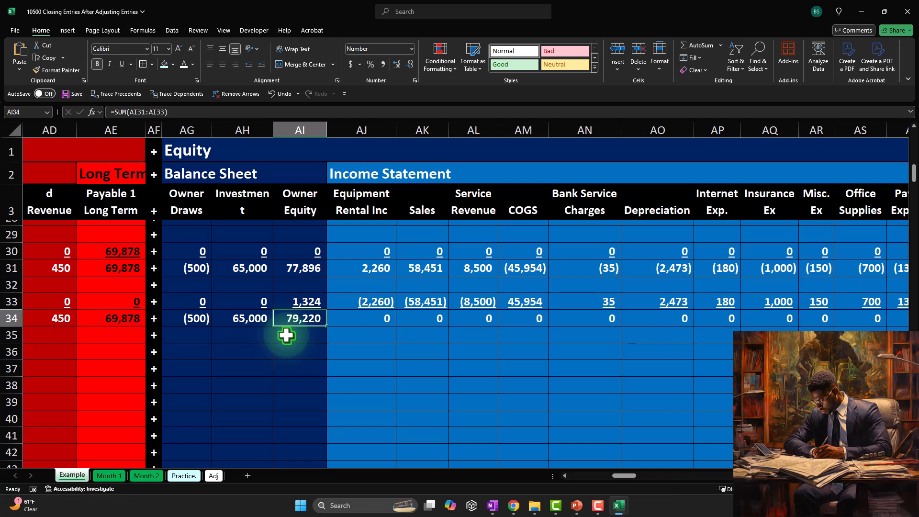
drag(369, 321, 435, 322)
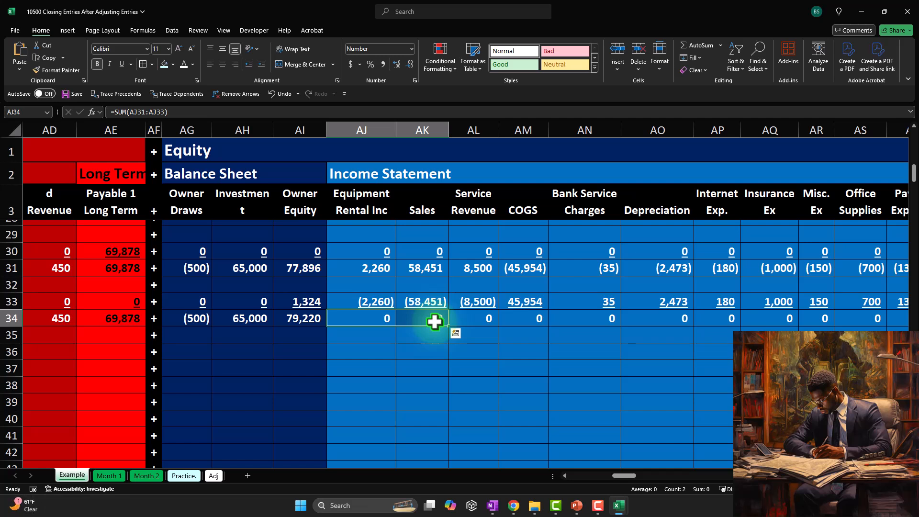
click(302, 325)
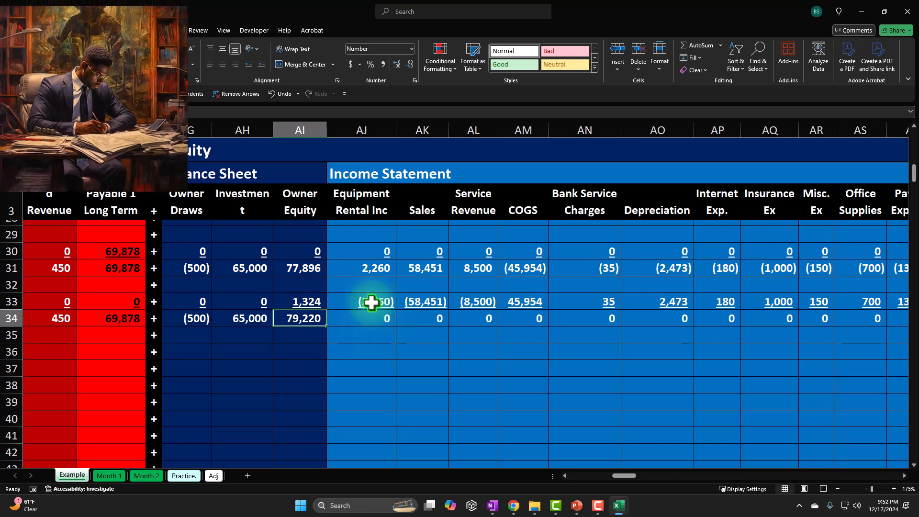
drag(371, 302, 659, 301)
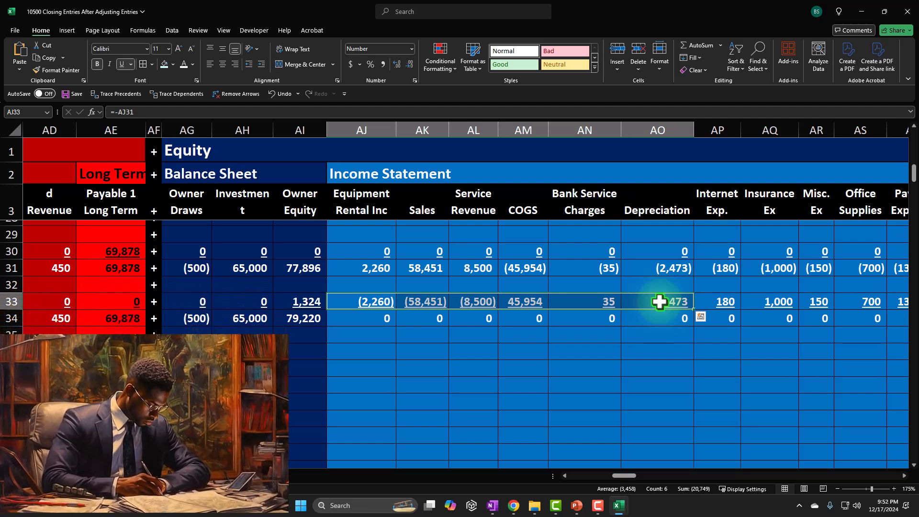
click(309, 321)
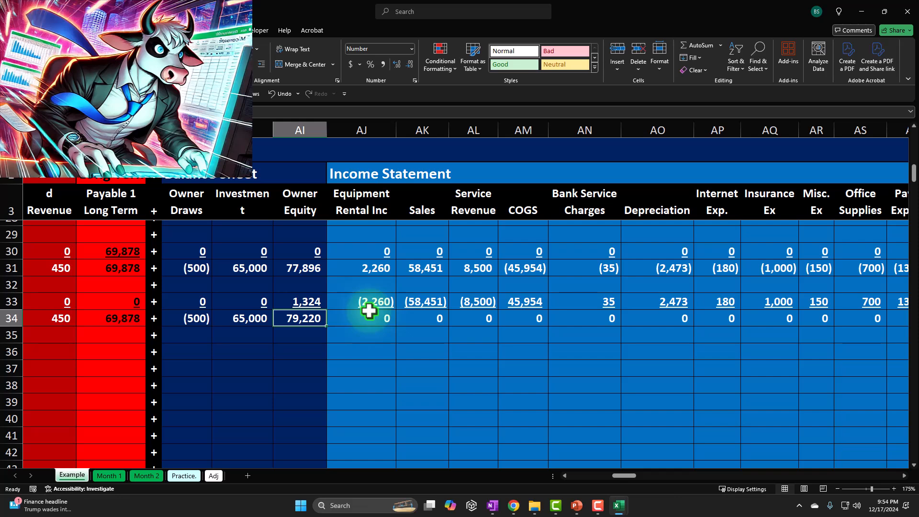
Check the row 34 balances of the first income statement accounts through COGS and return to Owner Equity
key(Right)
key(Right)
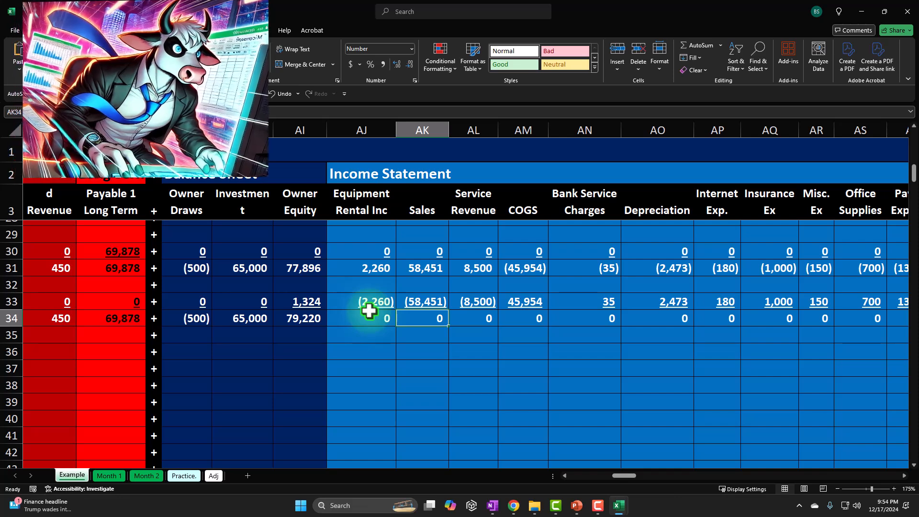
key(Right)
key(Right)
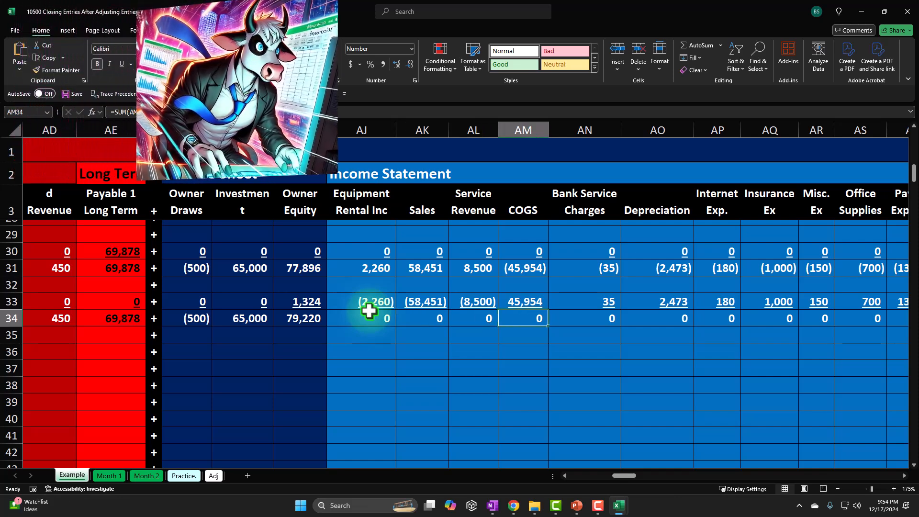
key(Left)
key(Left)
key(Left)
key(Left)
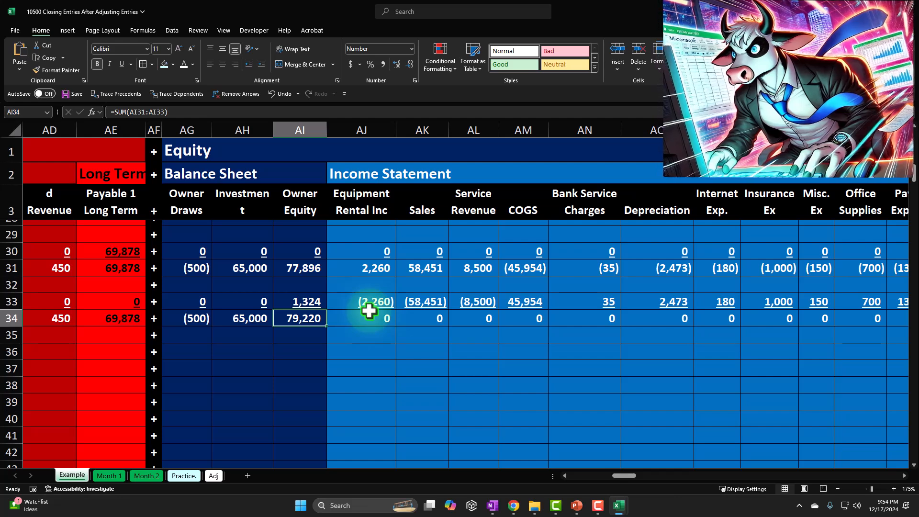
Examine the Owner Draws, Investment and Owner Equity balances in row 34 alongside the income statement balances in AJ34:AN34
key(Left)
key(Left)
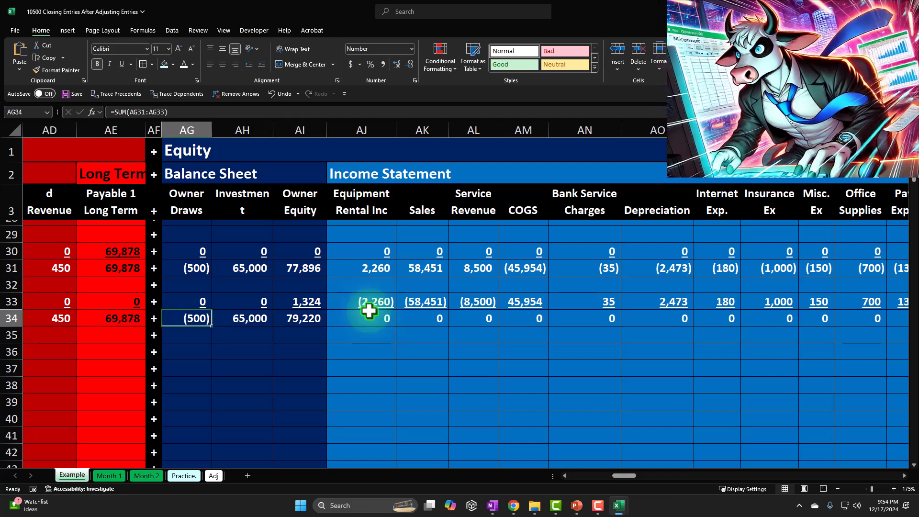
key(Right)
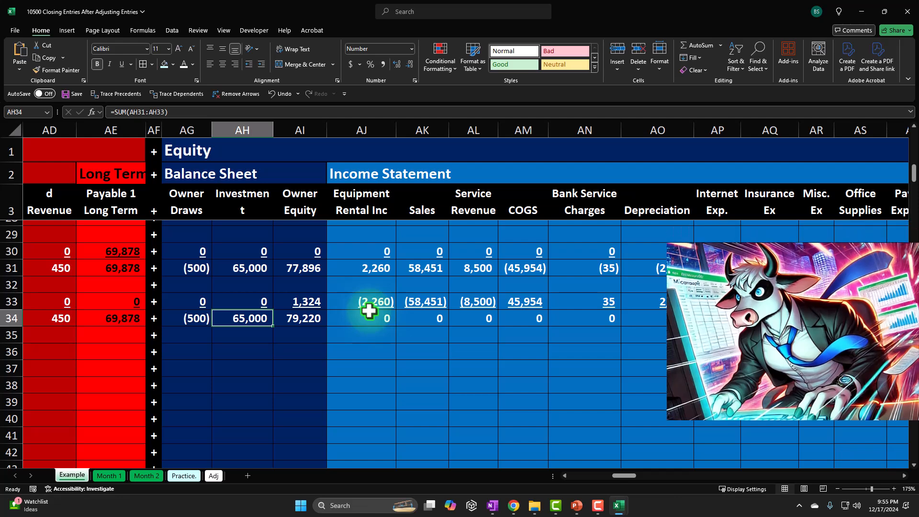
key(Right)
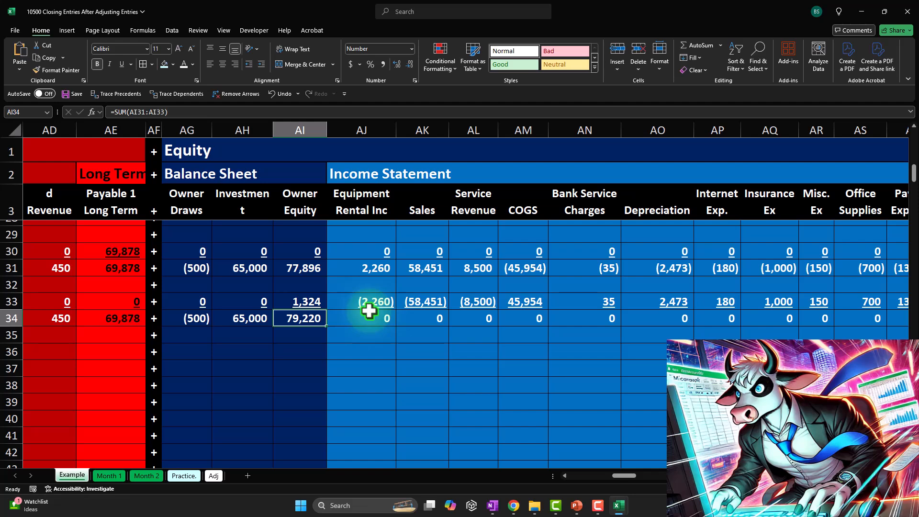
key(Left)
key(Left)
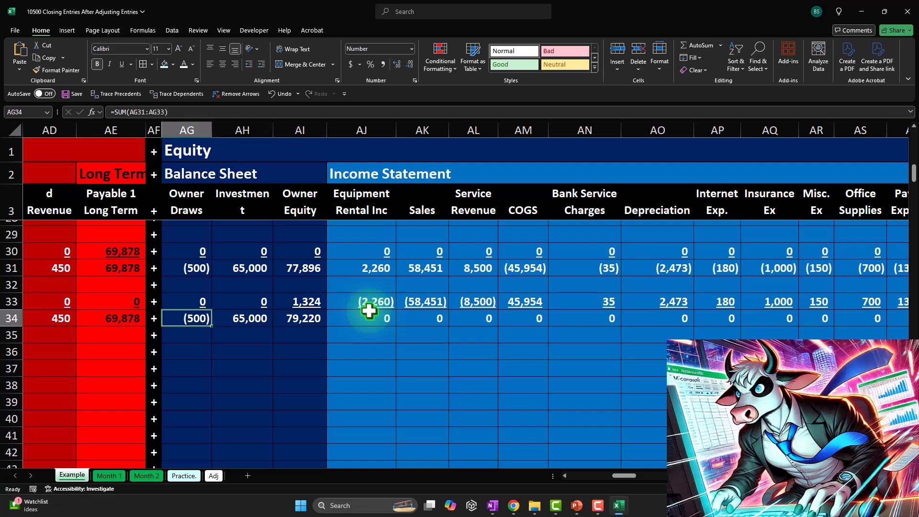
key(Right)
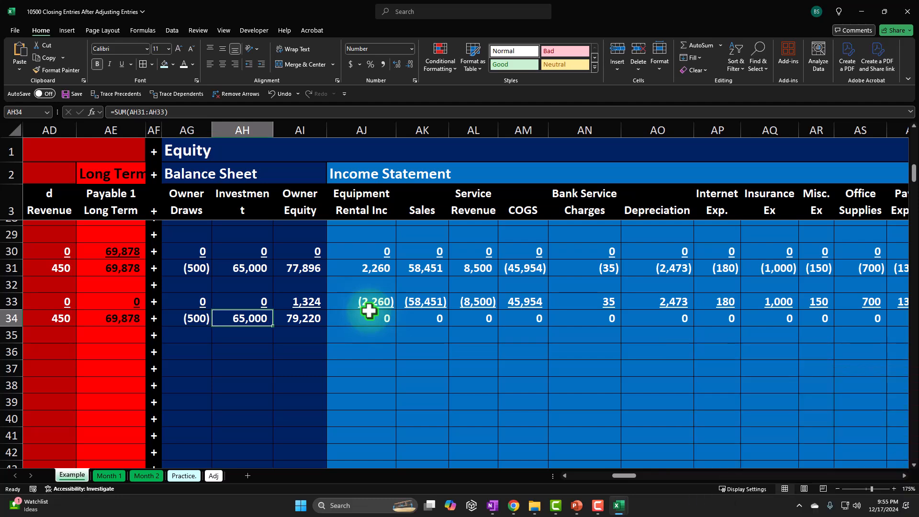
key(Left)
key(Right)
drag(368, 320, 576, 319)
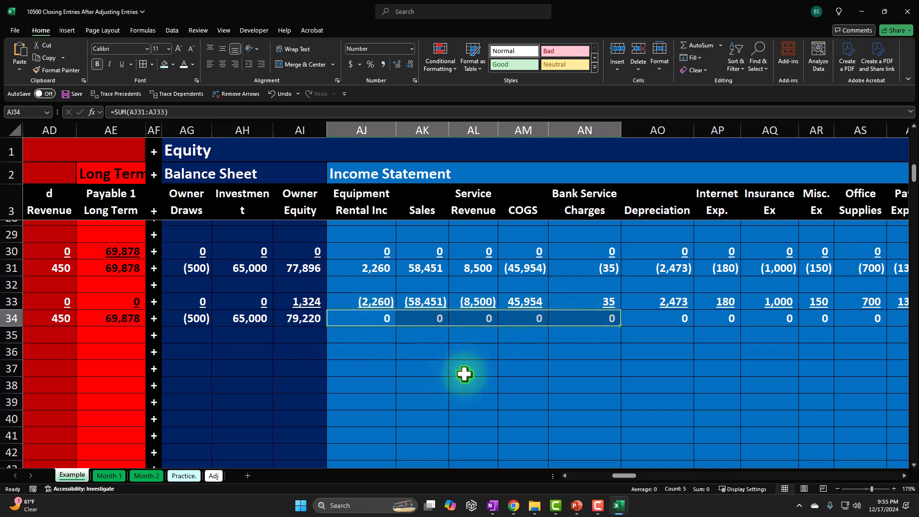
Switch to the Adj sheet and go to A32, the first empty row under the last balance
click(214, 475)
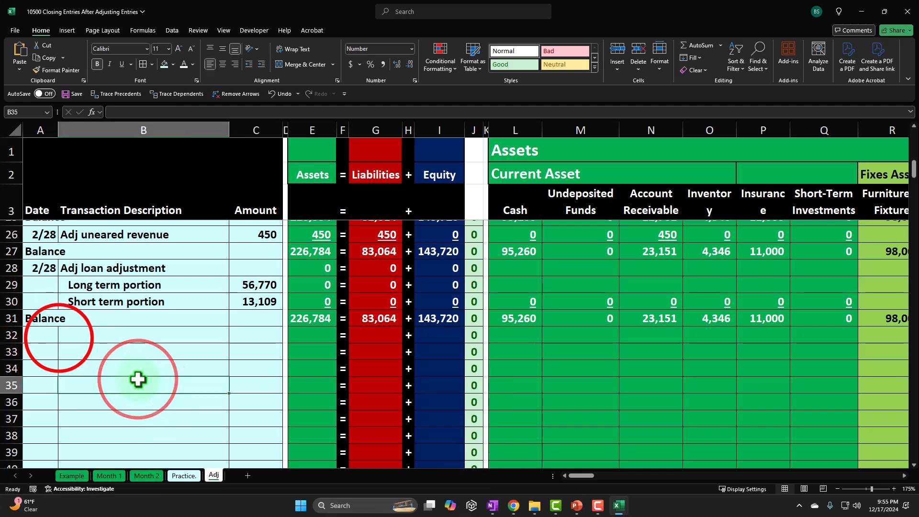
click(44, 336)
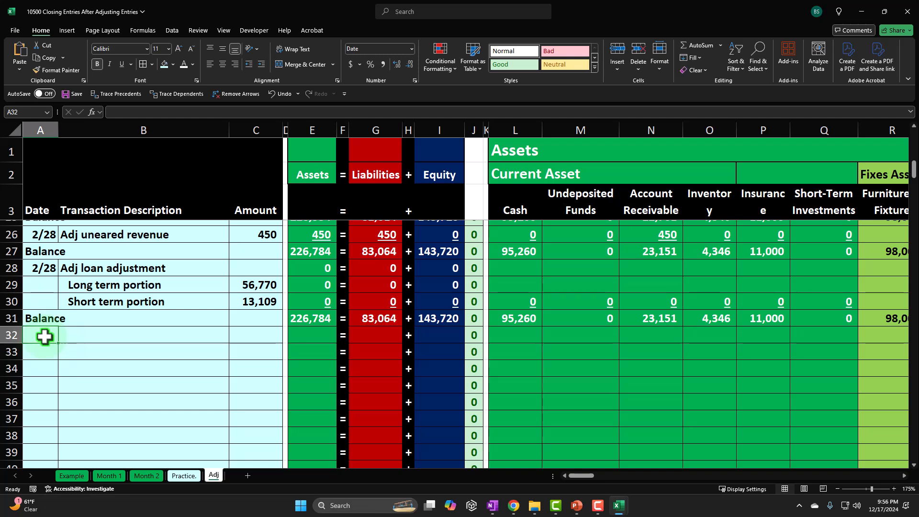
Enter the label "Closing entires" in A32 and return to the beginning of row 32
text(Closing)
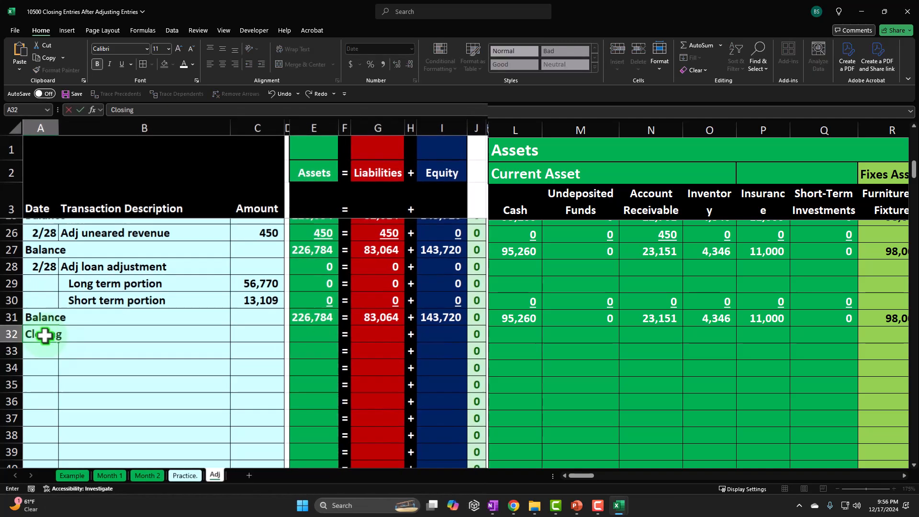
text( entires)
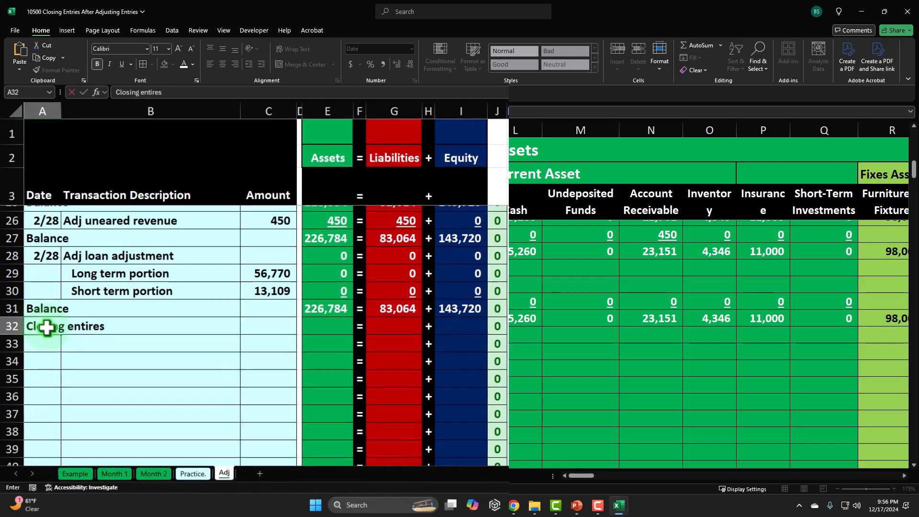
key(Tab)
key(Tab)
key(Tab)
key(Tab)
key(Tab)
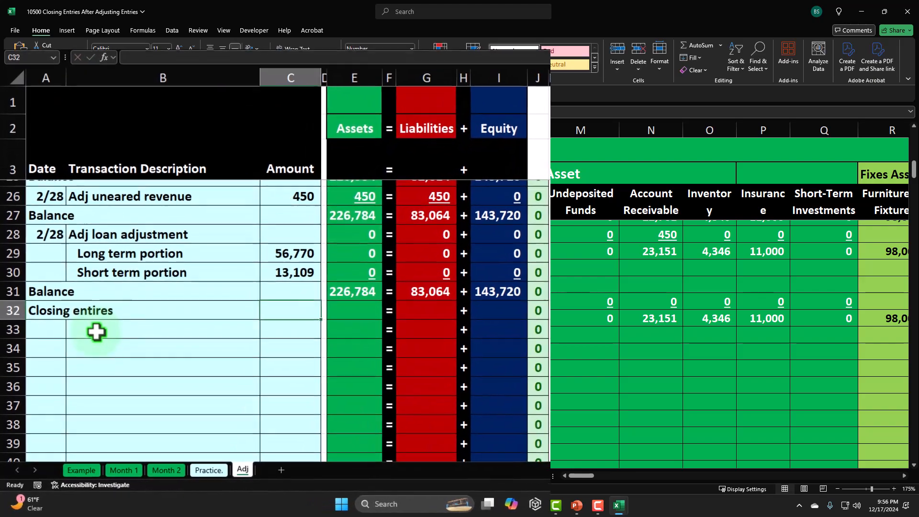
key(shift+Tab)
key(shift+Tab)
key(shift+Tab)
key(shift+Tab)
key(shift+Tab)
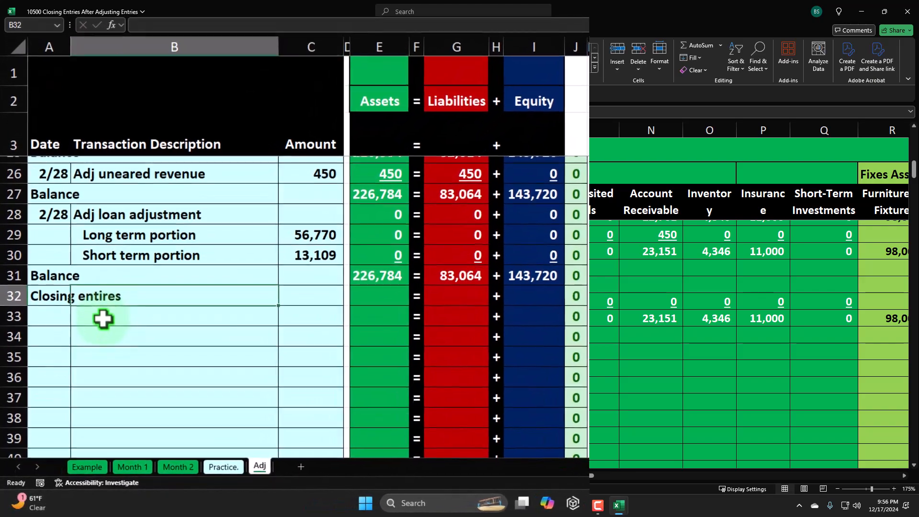
Enter the date 2/28 in A32 and the description "Closing entreis" in B32
text(2/28)
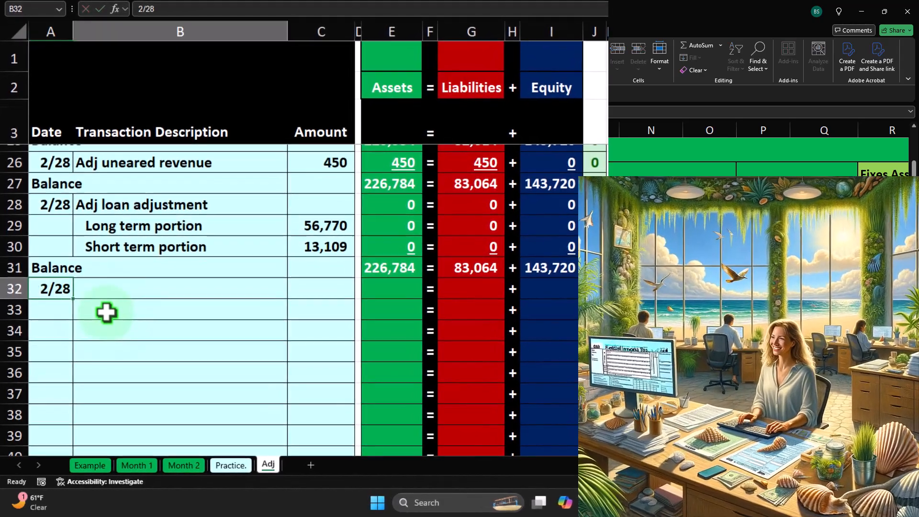
key(Tab)
text(Closing entreis)
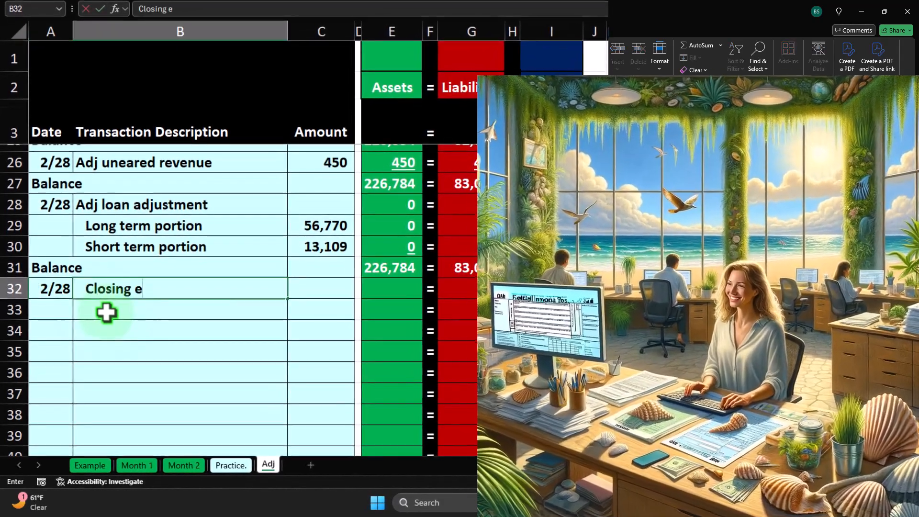
Reverse the Equipment Rental Inc. balance with =-AJ31 in AJ32 and fill the formula across all income statement accounts through AY32
key(Tab)
key(Tab)
key(Tab)
key(Tab)
key(Tab)
key(Tab)
key(Tab)
key(Tab)
key(Tab)
key(Tab)
key(Tab)
key(Tab)
key(Tab)
key(Tab)
key(Tab)
key(Tab)
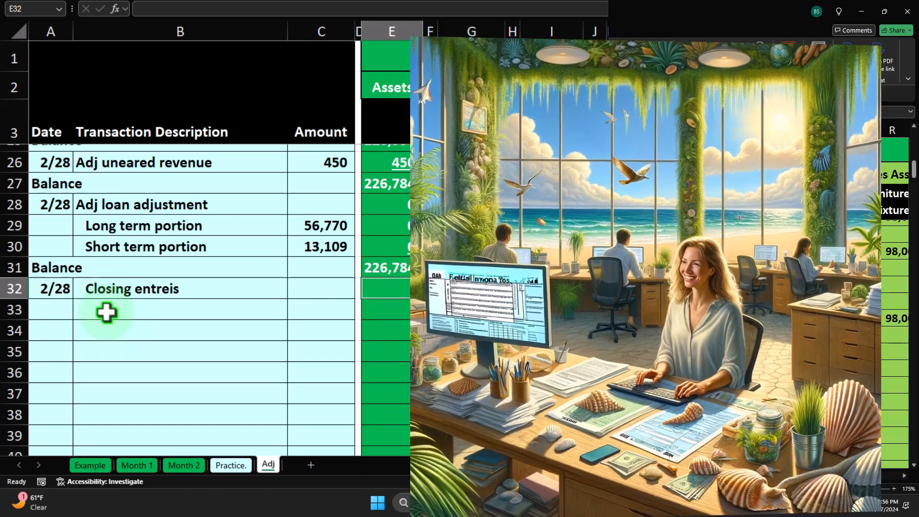
key(Tab)
key(Tab)
key(Tab)
key(Tab)
key(Tab)
key(Tab)
key(Tab)
key(Tab)
key(Tab)
key(Tab)
key(Tab)
key(Tab)
key(Tab)
key(Tab)
key(Tab)
key(Tab)
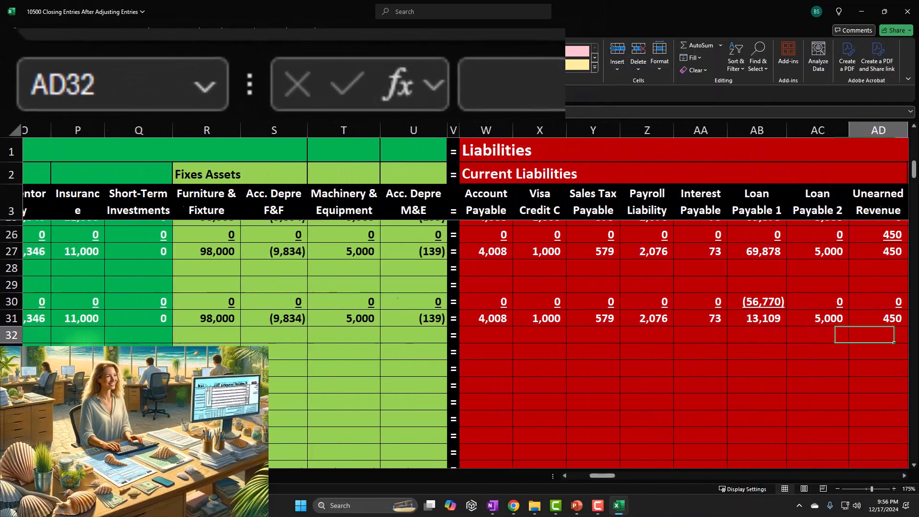
key(Tab)
key(Tab)
key(Tab)
key(Tab)
key(Tab)
key(Tab)
key(Tab)
key(Tab)
key(Tab)
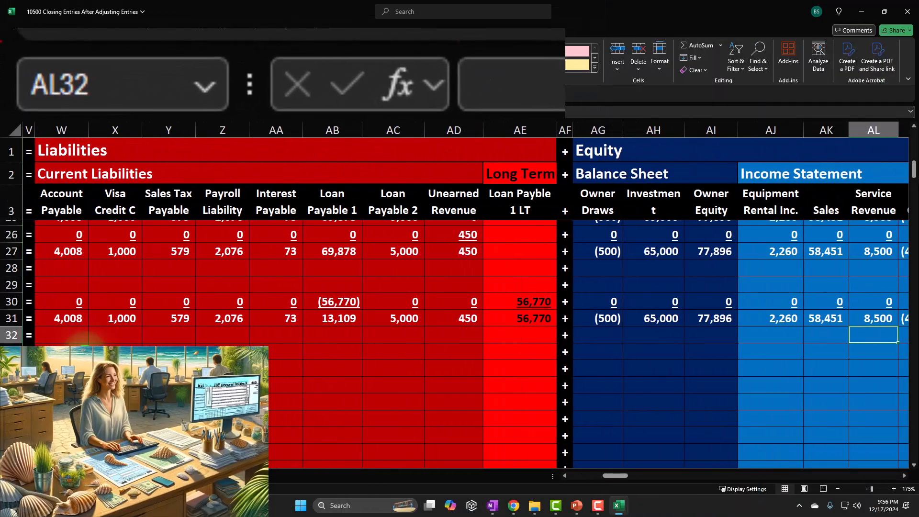
key(Tab)
key(Tab)
key(shift+Tab)
key(shift+Tab)
key(shift+Tab)
key(shift+Tab)
key(shift+Tab)
key(shift+Tab)
key(shift+Tab)
key(shift+Tab)
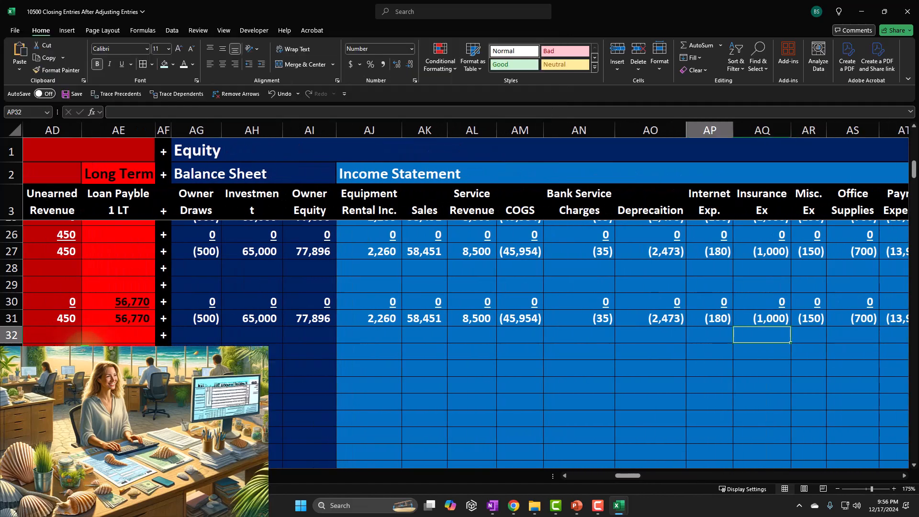
key(shift+Tab)
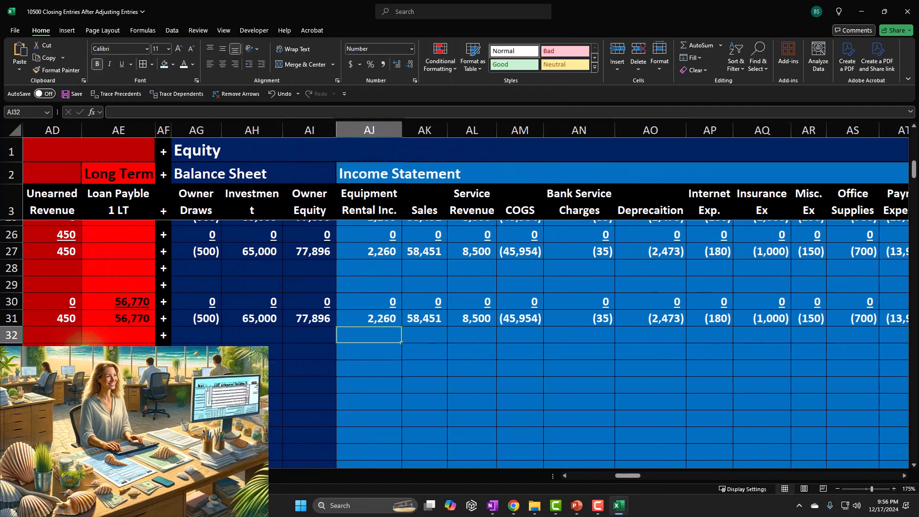
text(-)
key(Up)
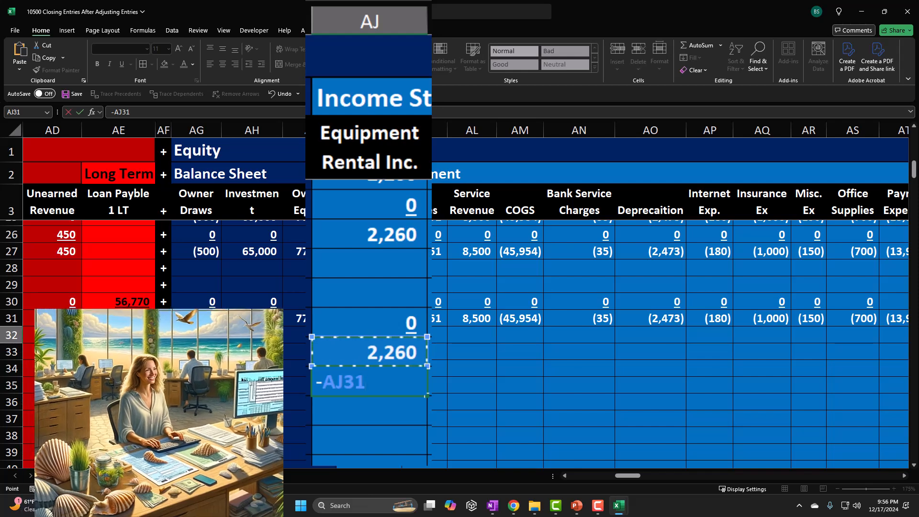
key(Return)
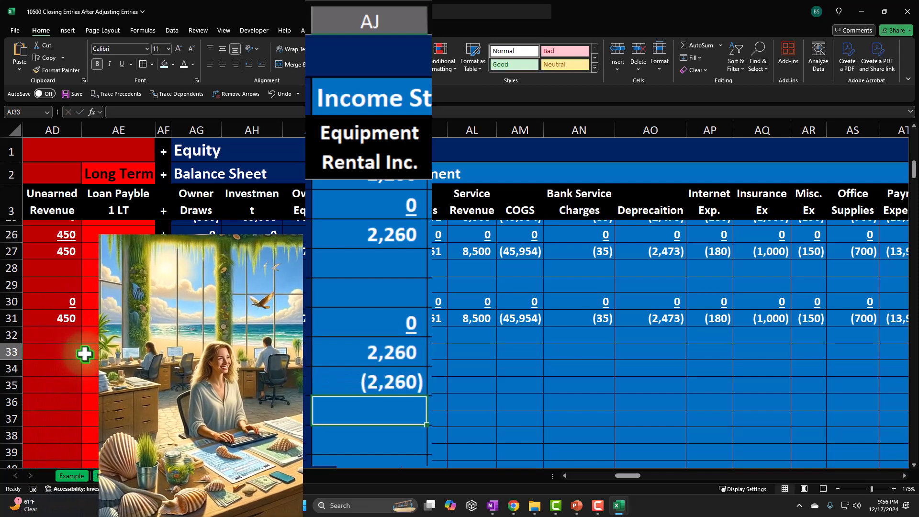
click(400, 341)
drag(404, 344, 870, 343)
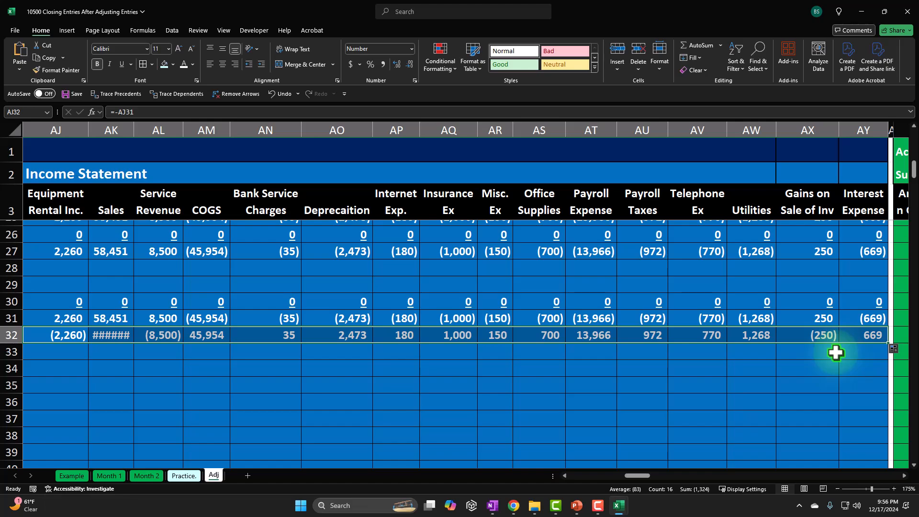
Undo the last width change of column AJ and widen the Sales column AK to fit its row 32 amount
key(Right)
key(Left)
key(Left)
key(Left)
key(Left)
key(Left)
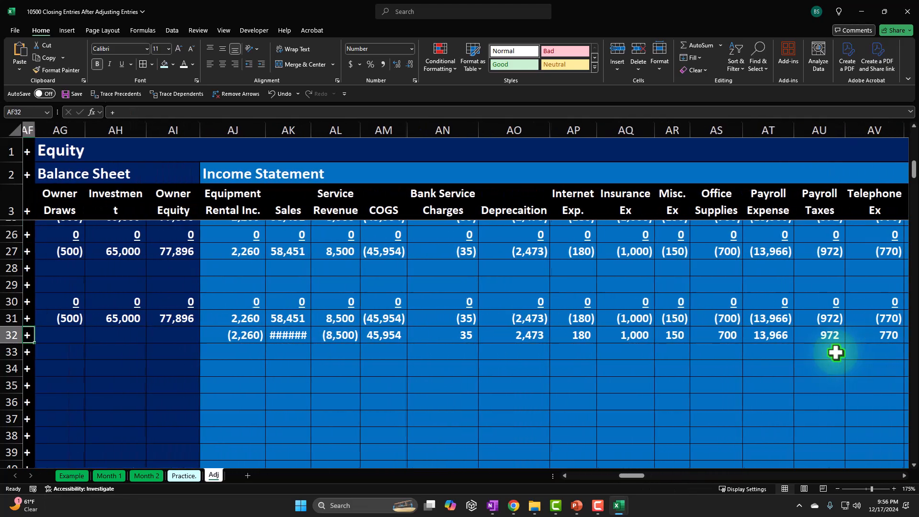
key(Left)
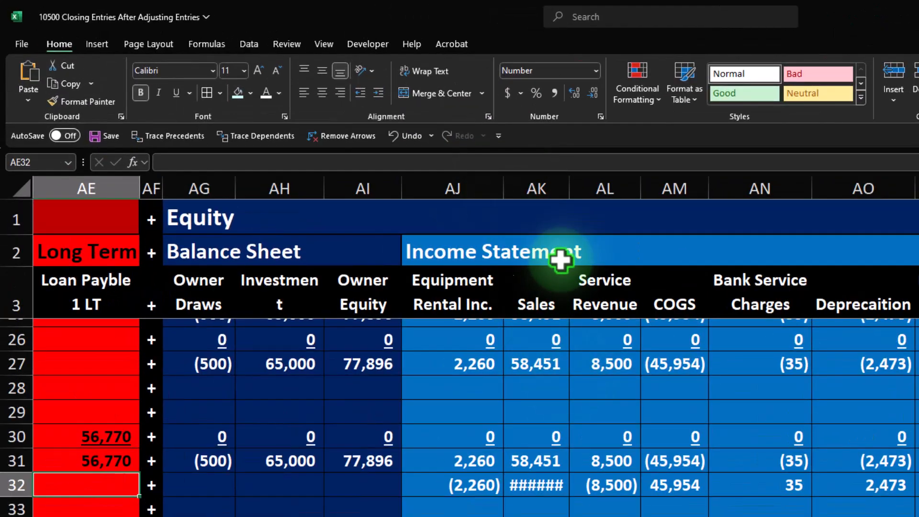
click(408, 136)
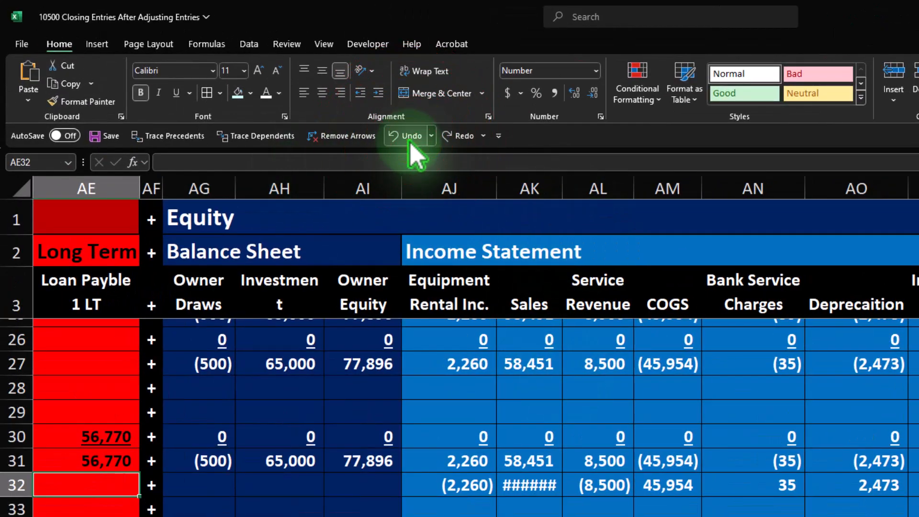
drag(563, 187, 568, 186)
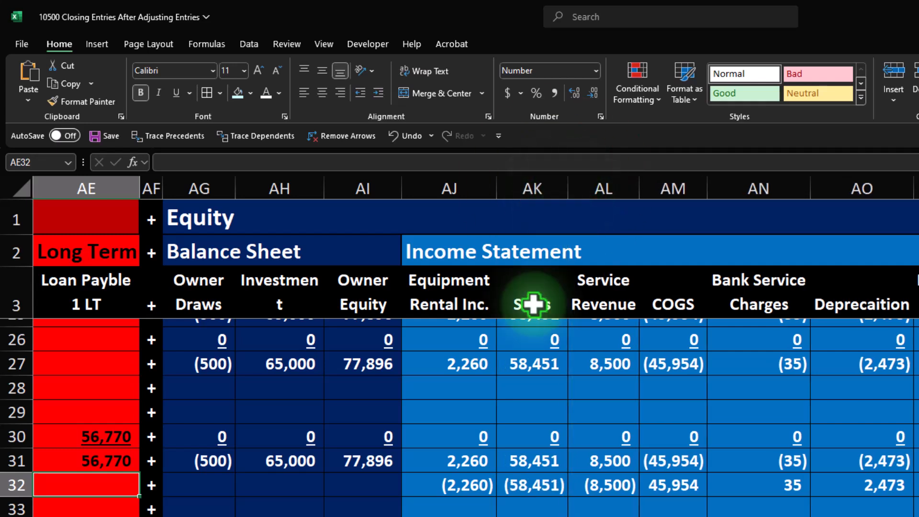
Enter =-SUM(AJ32:AY32) in AI32 to close the income statement amounts into Owner Equity
click(359, 488)
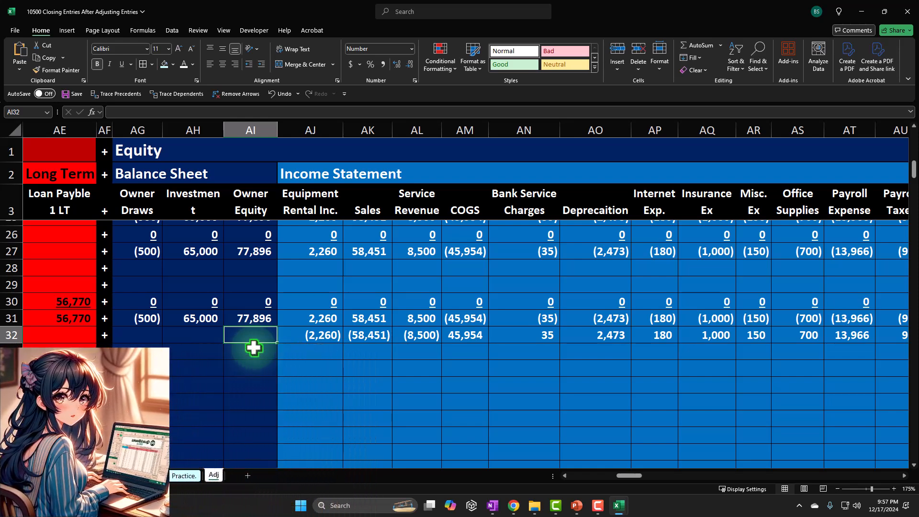
text(-sum(AJ32)
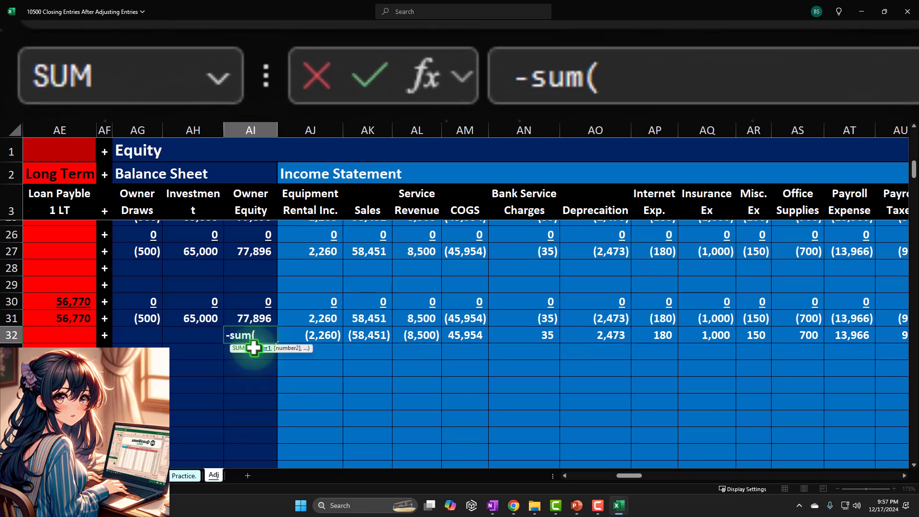
key(Right)
key(shift+Right)
key(Left)
key(Right)
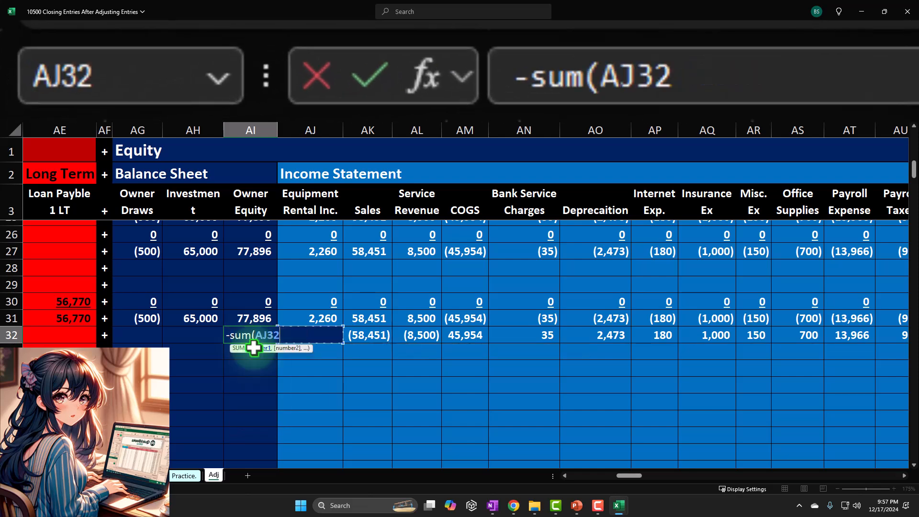
key(shift+Right)
key(shift+Right)
key(shift+Right)
key(shift+Right)
key(shift+Right)
key(shift+Right)
key(shift+Right)
key(shift+Right)
key(shift+Right)
key(shift+Right)
key(shift+Right)
key(shift+Right)
key(shift+Right)
key(shift+Right)
key(shift+Right)
key(shift+Right)
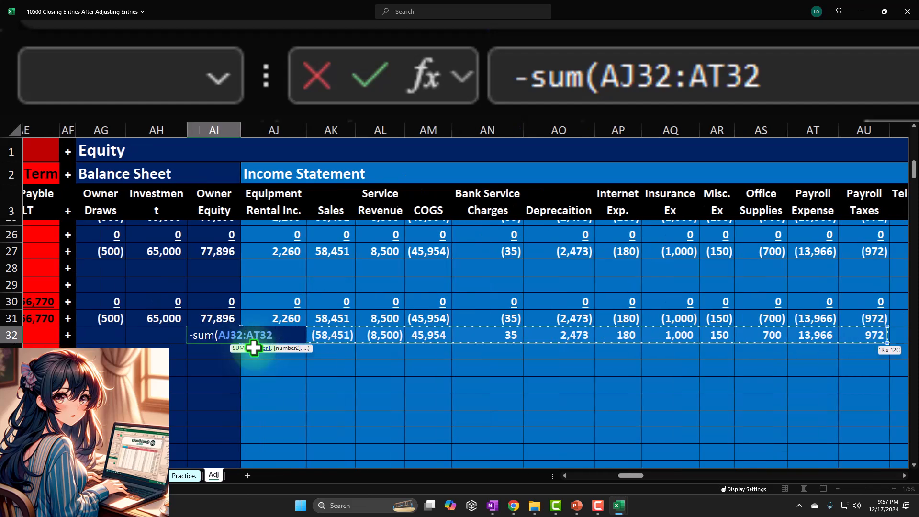
key(shift+Left)
key(Return)
key(Up)
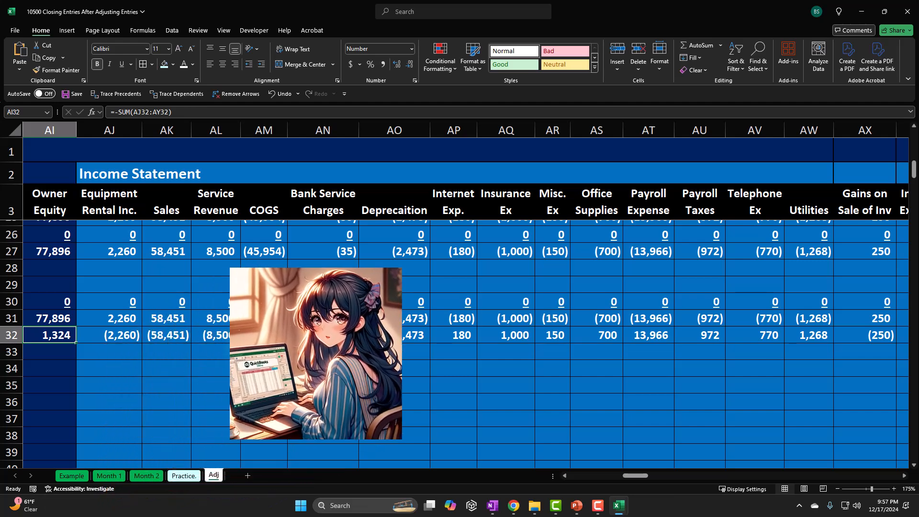
Compare the Owner Equity closing entry in AI32 with the pre-closing equity balances in AG31:AI31
key(Left)
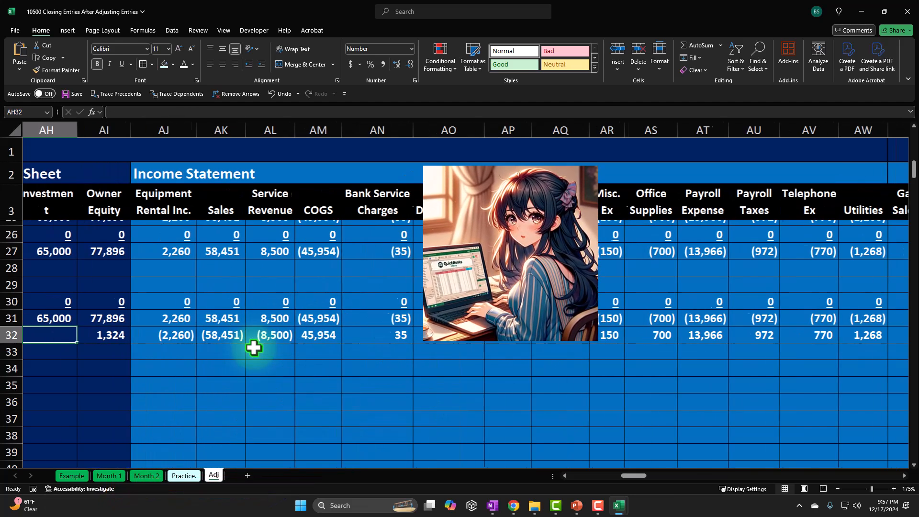
key(Left)
key(Left)
key(Left)
key(Right)
key(Right)
key(Right)
key(Right)
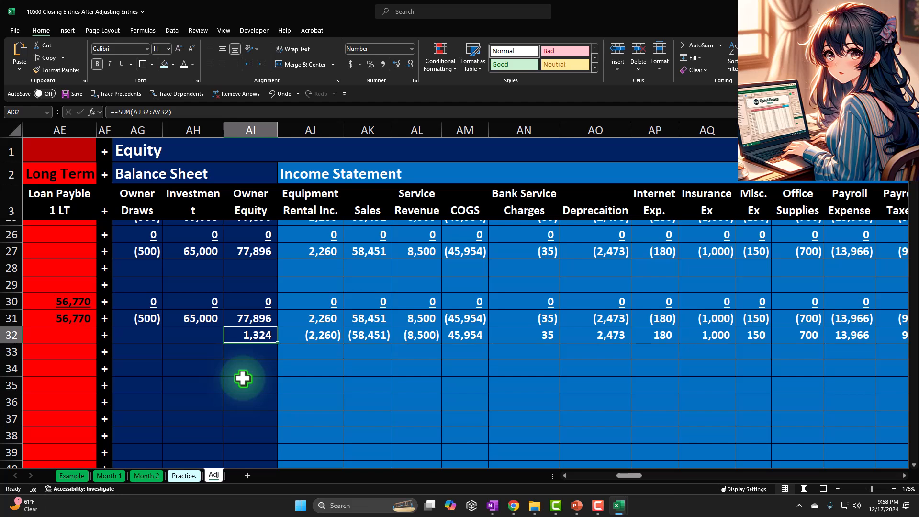
drag(136, 319, 241, 326)
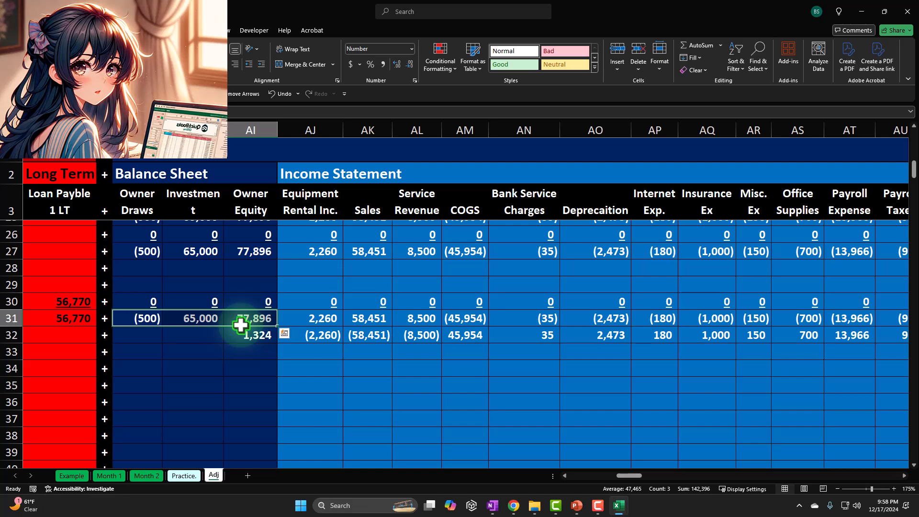
Examine the row 31 liability balances from Account Payable through the long-term loan and return to Owner Equity
key(Left)
key(Left)
key(Left)
key(Left)
key(Left)
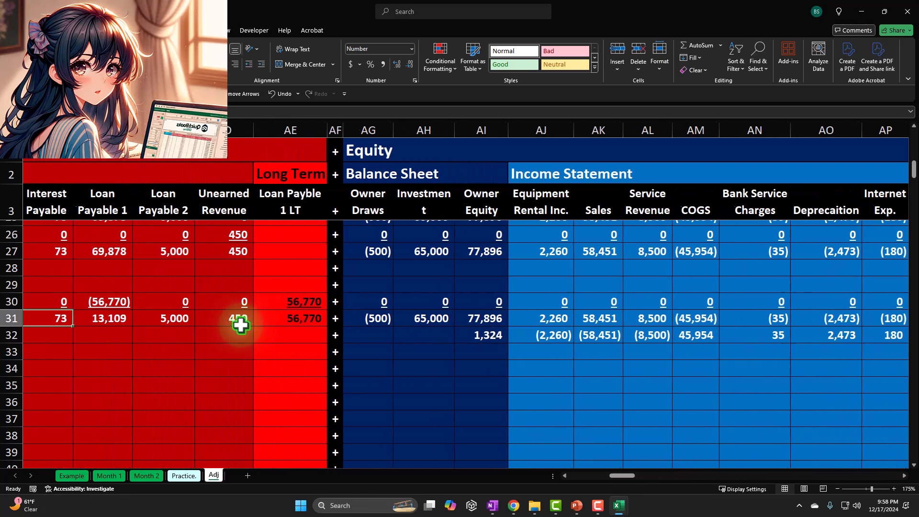
key(Left)
key(Left)
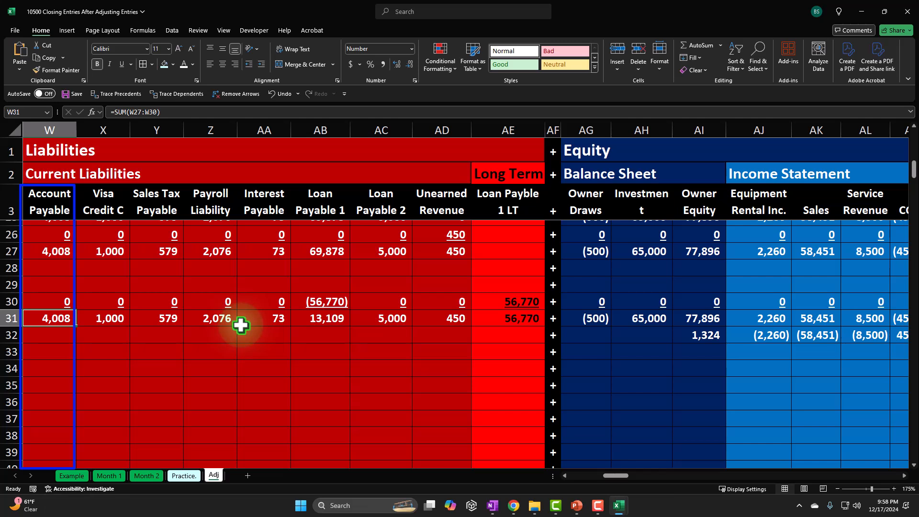
key(Right)
key(Right)
key(Right)
key(Right)
key(Right)
key(Right)
key(Right)
key(Right)
key(Right)
key(Right)
key(Right)
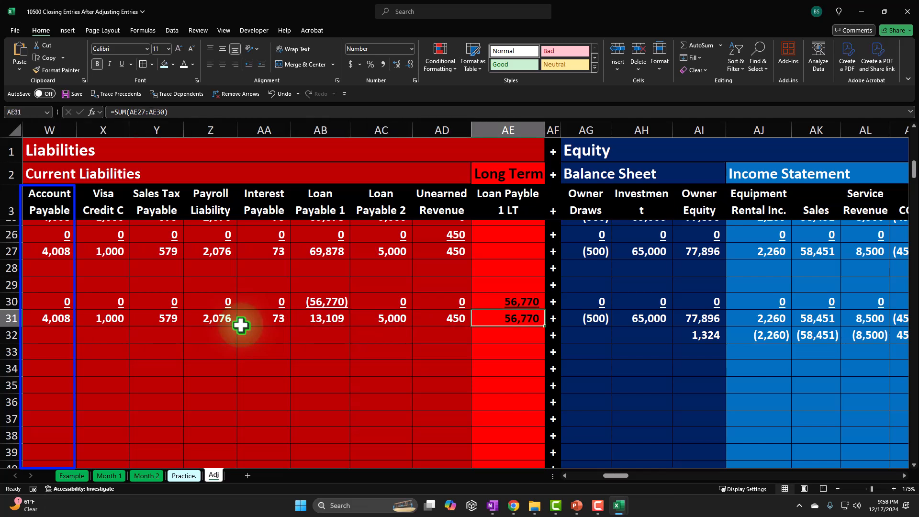
key(Right)
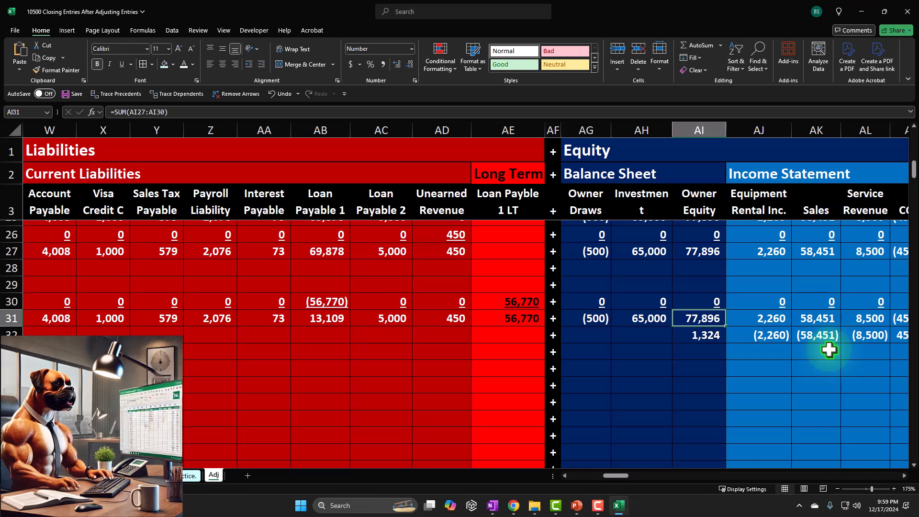
Check the closing entry formula in AI32 and the Investment balance in AH31
click(705, 338)
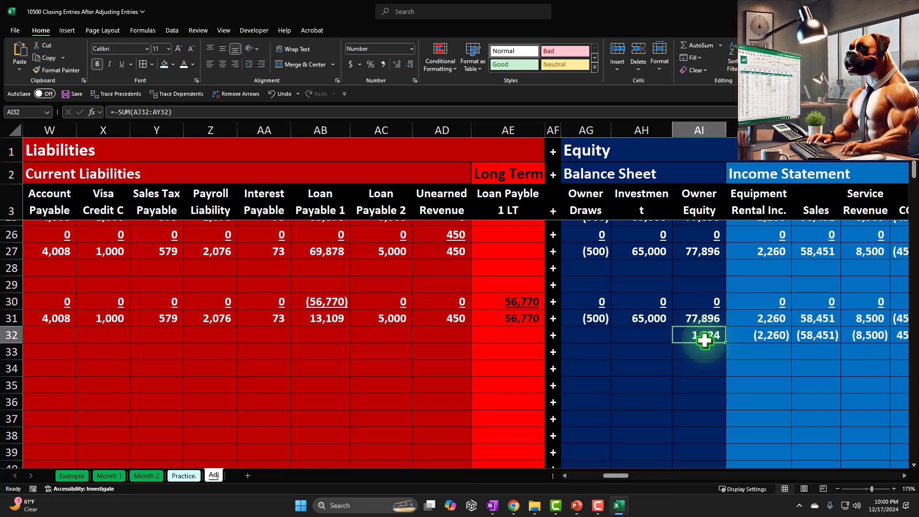
key(Left)
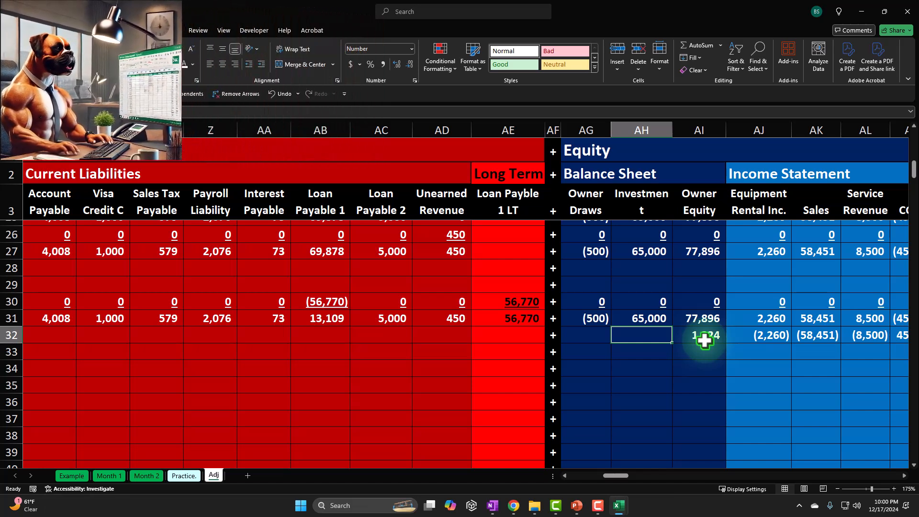
key(Up)
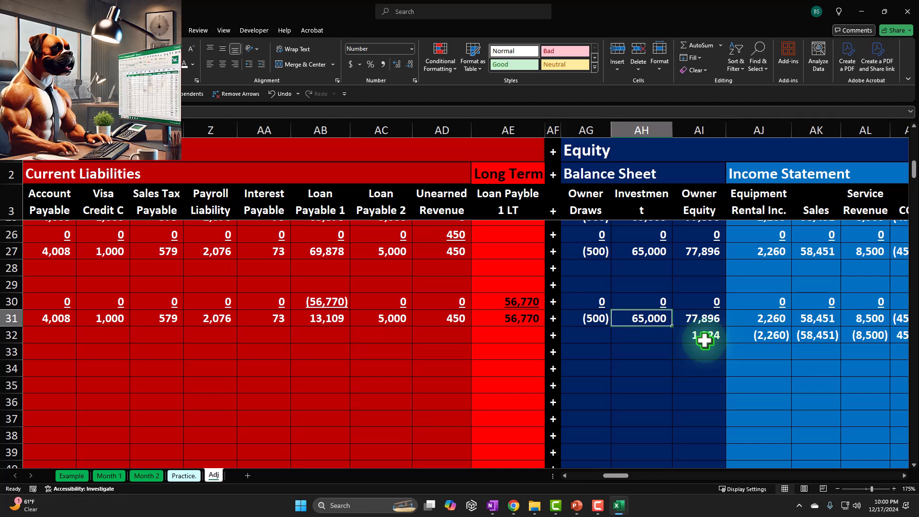
Enter =AG31 in AG32 as the closing row amount for Owner Draws
key(Down)
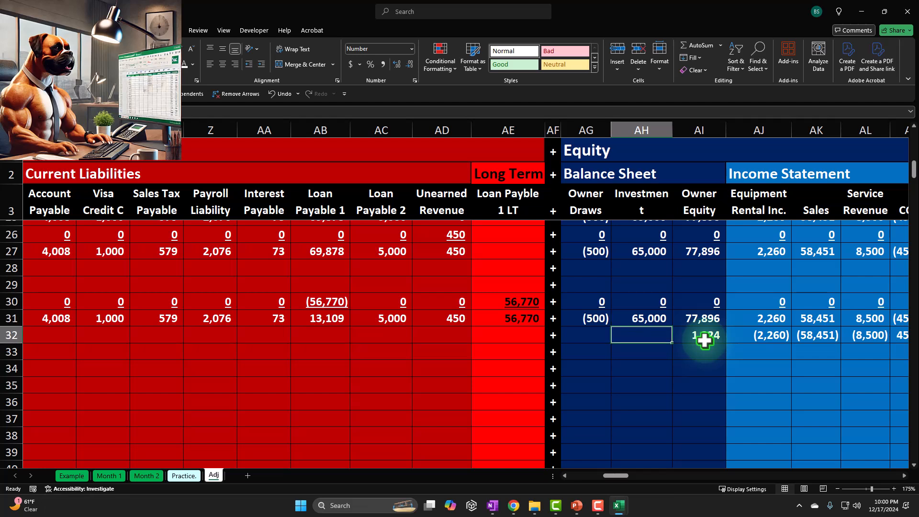
key(Left)
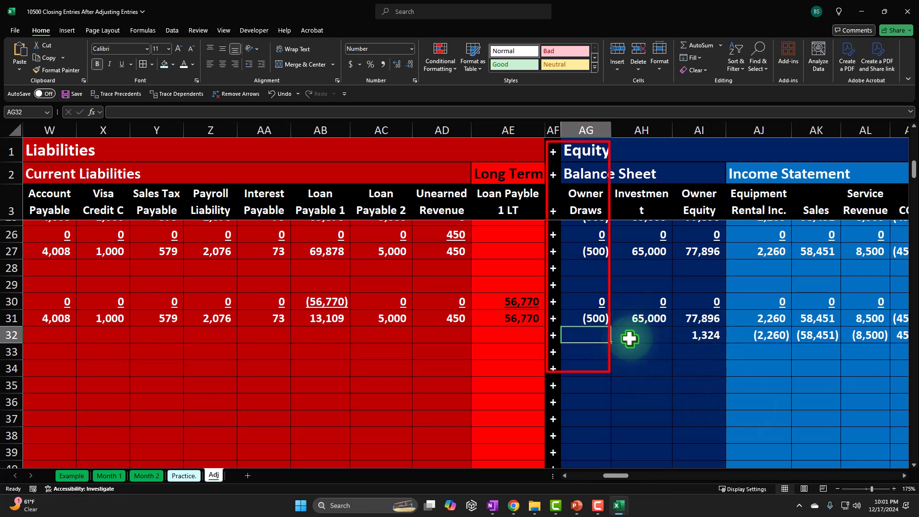
text(=)
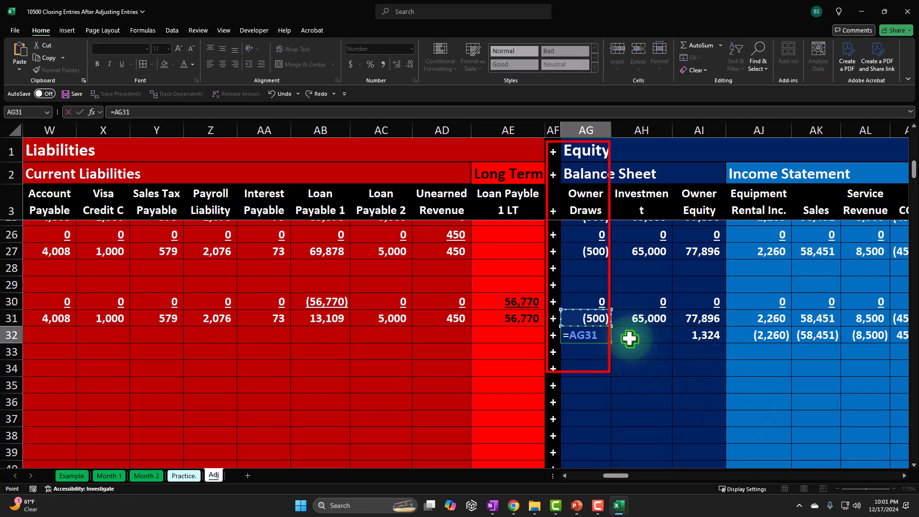
key(Return)
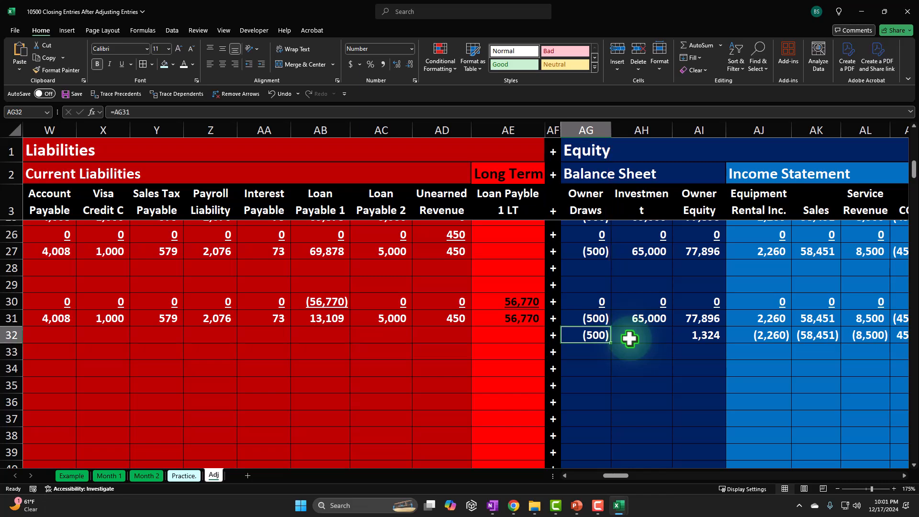
Enter 0 in AG32 and AH32 for Owner Draws and Investment in the closing entry row
text(0)
key(Tab)
text(0)
key(Tab)
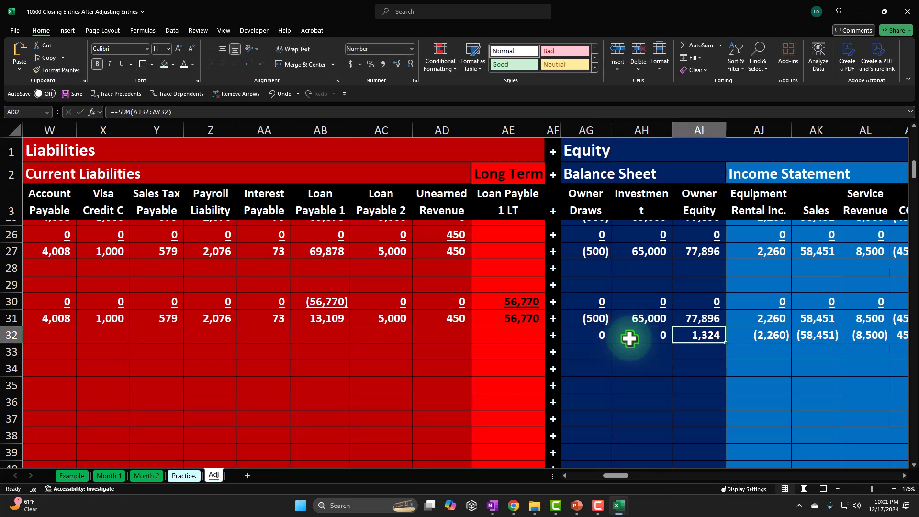
Enter 0 in L32 through U32 so every asset account from Cash to Acc. Depre M&E has a closing row value
key(Left)
key(Left)
key(Left)
key(Left)
key(Left)
key(Left)
key(Left)
key(Left)
key(Left)
key(Left)
key(Left)
key(Left)
key(Left)
key(Left)
key(Left)
key(Left)
key(Left)
key(Left)
key(Left)
key(Left)
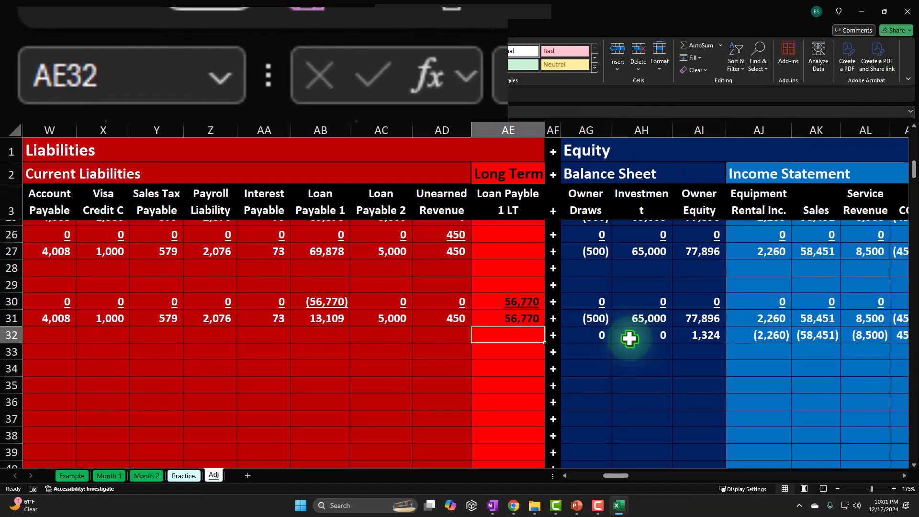
key(Left)
key(Left)
key(Left)
key(Left)
key(Left)
key(Left)
key(Right)
key(Right)
key(Right)
key(Right)
key(Right)
key(Right)
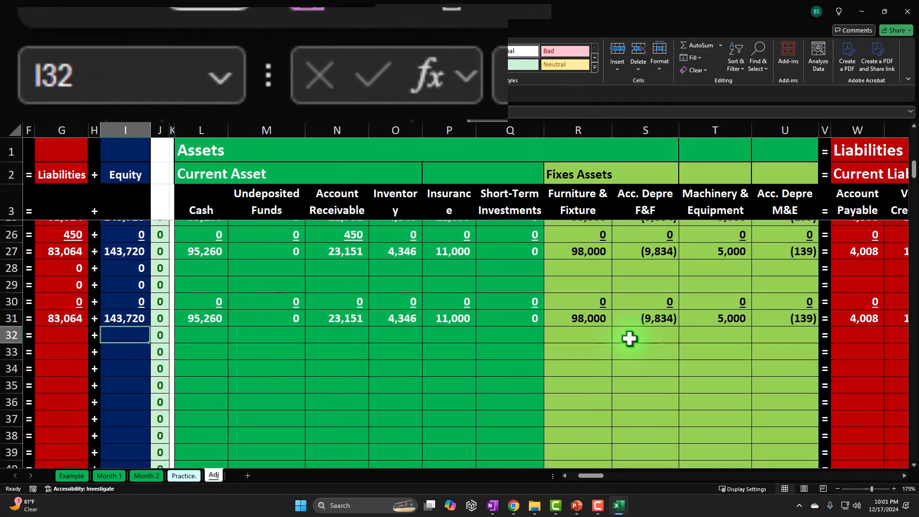
text(0)
key(Tab)
text(0)
key(Tab)
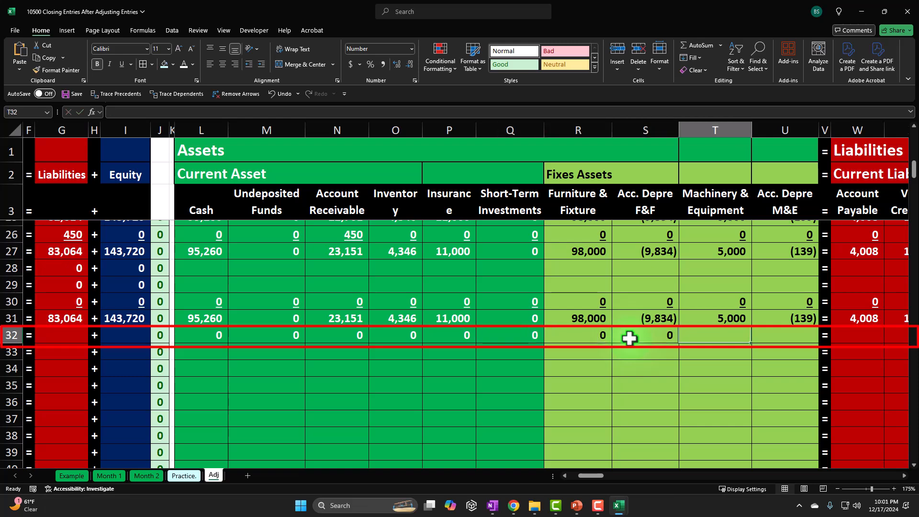
text(0)
key(Tab)
text(0)
key(Tab)
Enter 0 in W32 through AE32 for every liability account from Account Payable to Loan Payble 1 LT
key(Tab)
text(0)
key(Tab)
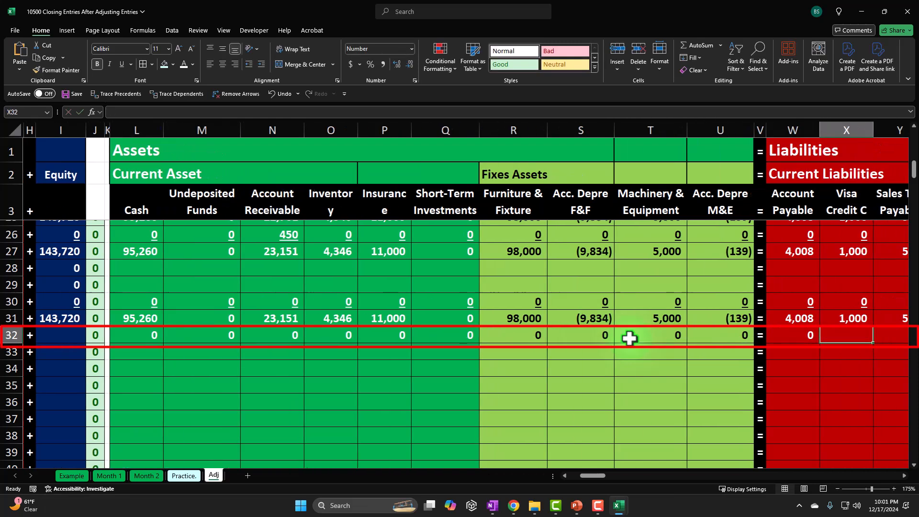
text(0)
key(Tab)
text(0)
key(Tab)
text(0)
key(Tab)
text(0)
key(Tab)
text(0)
key(Tab)
text(0)
key(Tab)
text(0)
key(Tab)
text(0)
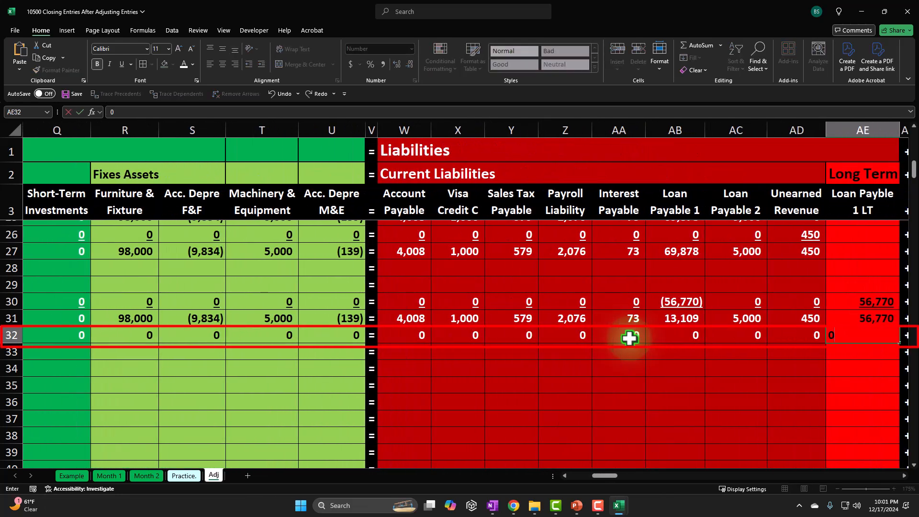
key(Tab)
Review the row 32 closing amounts and formulas from the equity accounts through Insurance Ex
key(Tab)
key(Tab)
key(Tab)
key(Tab)
key(Tab)
key(Tab)
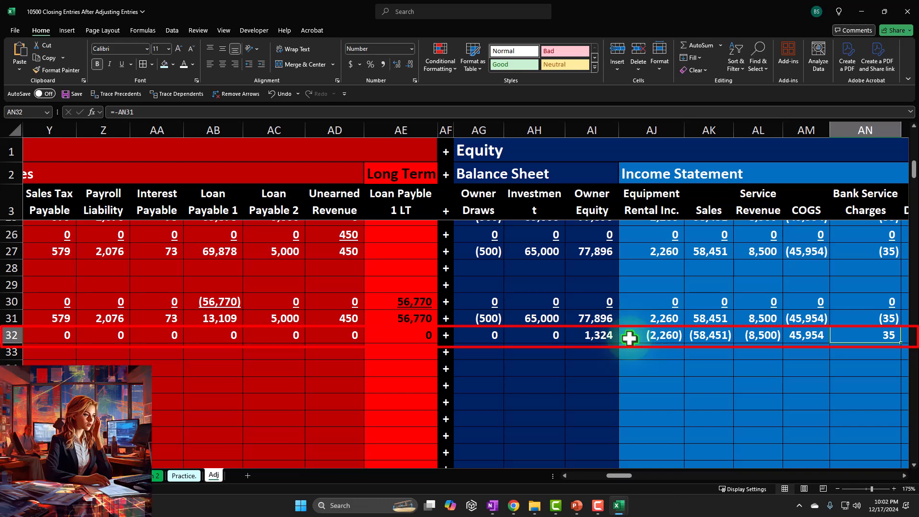
key(Tab)
key(Tab)
key(Tab)
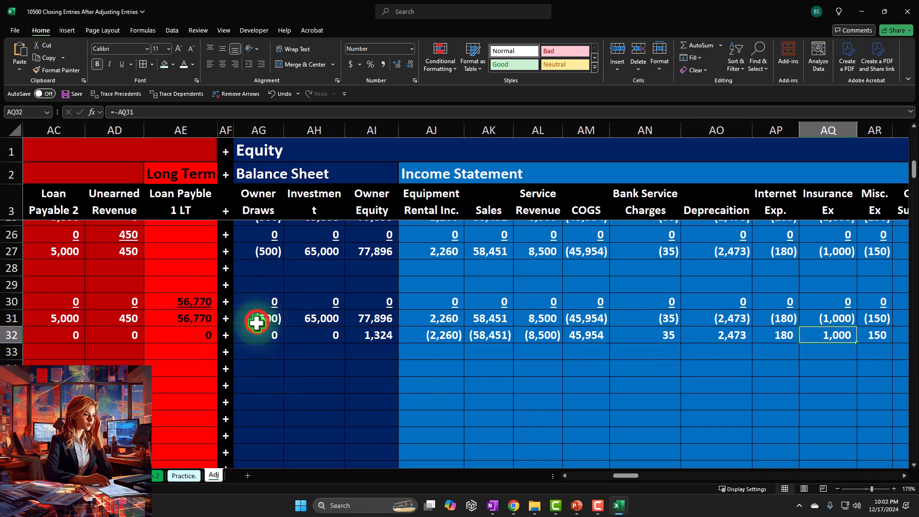
Examine the row 31 balances for Owner Draws and Investment, and the Cash and Undeposited Funds balances
drag(257, 322, 295, 324)
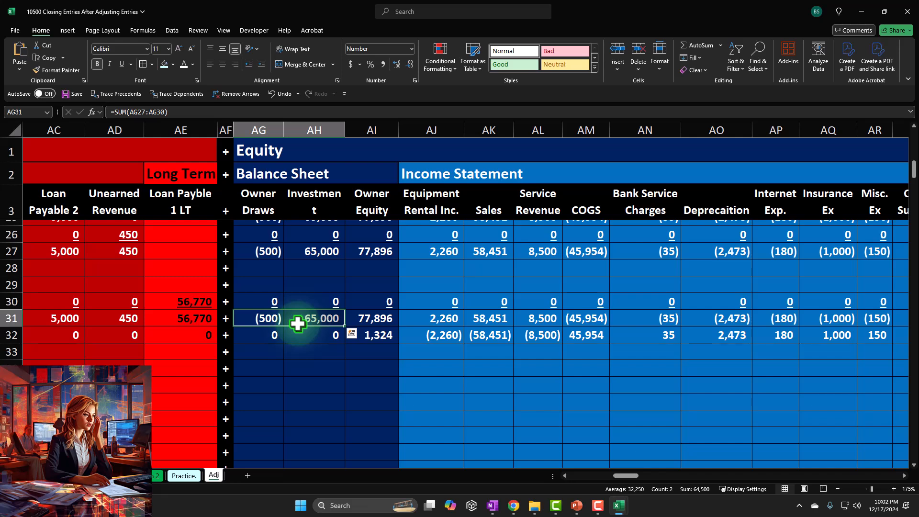
key(ctrl+Left)
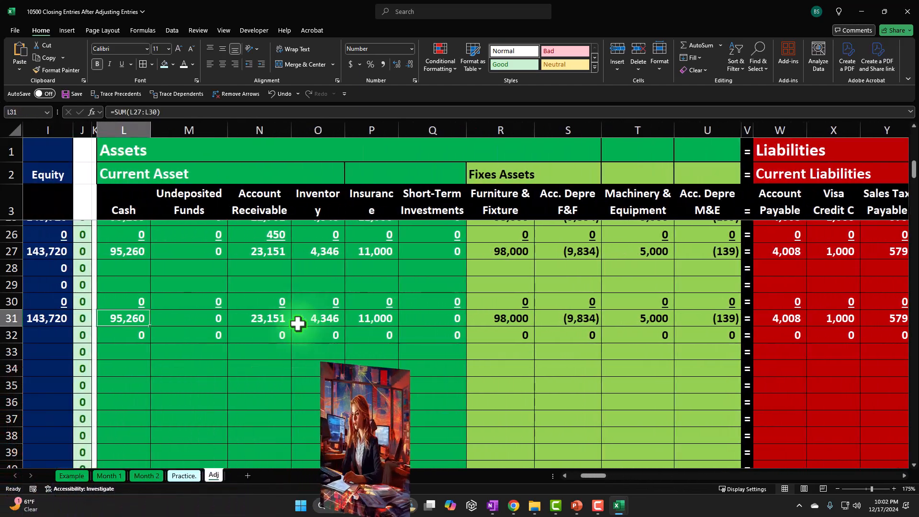
key(Right)
key(Right)
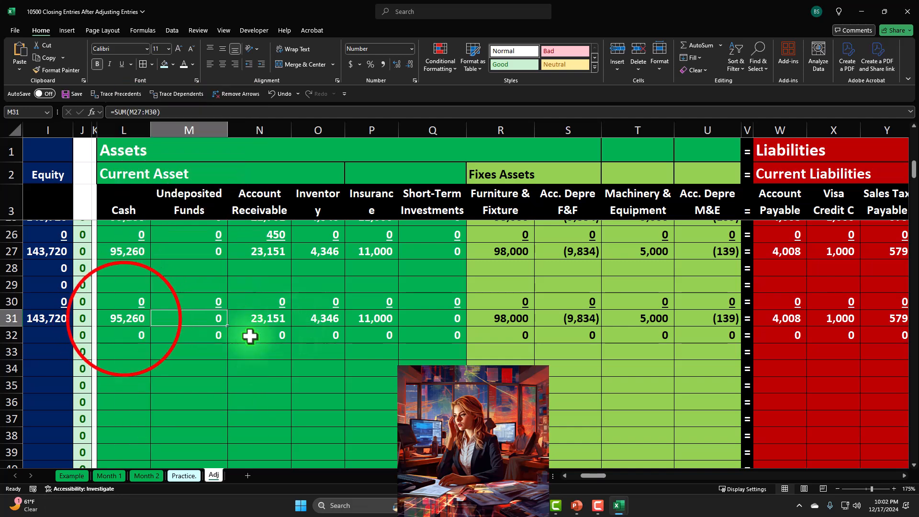
click(124, 319)
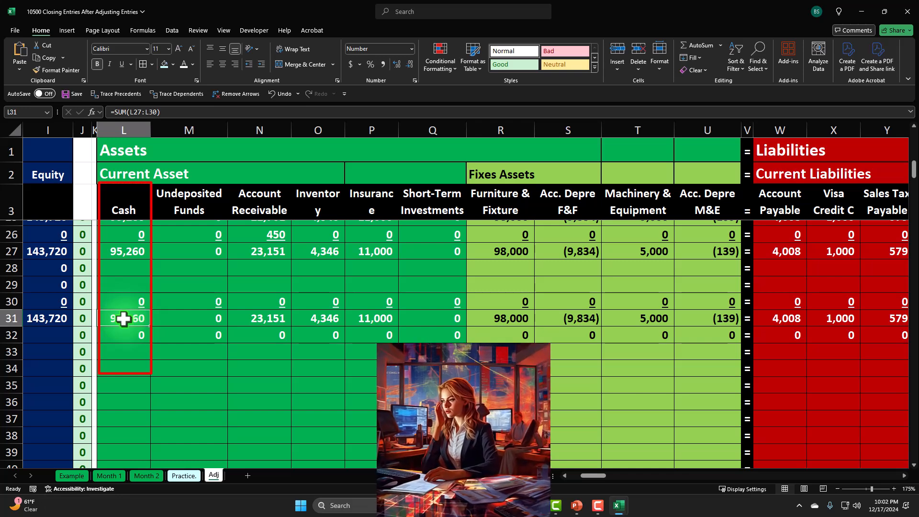
click(170, 314)
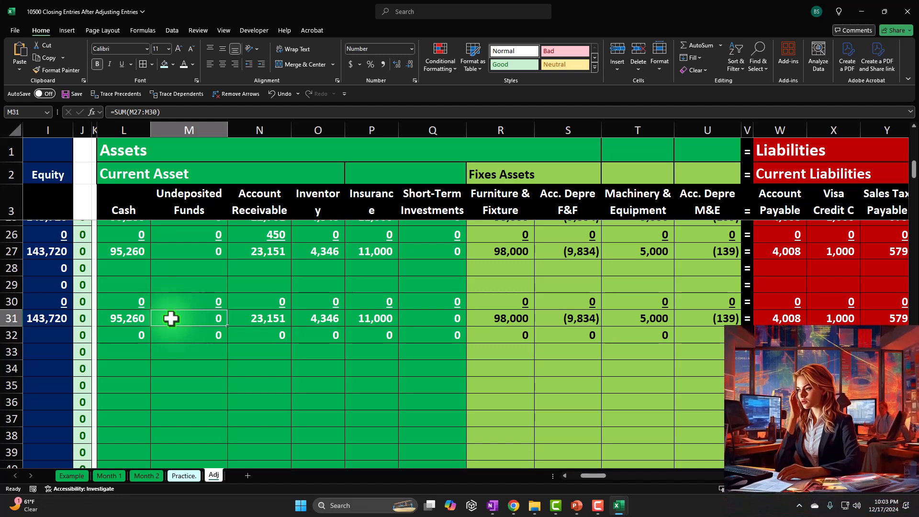
Underline the row 31 balances in L31:AY31
drag(138, 313, 862, 320)
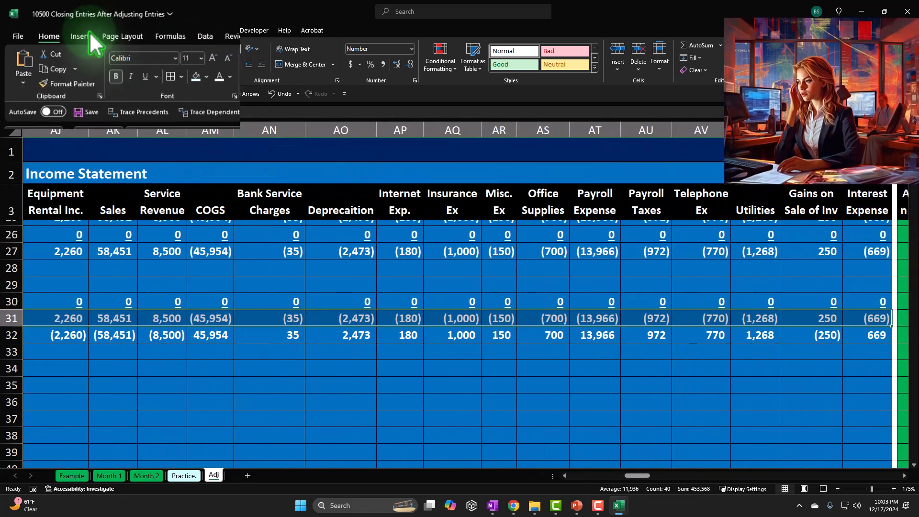
click(122, 64)
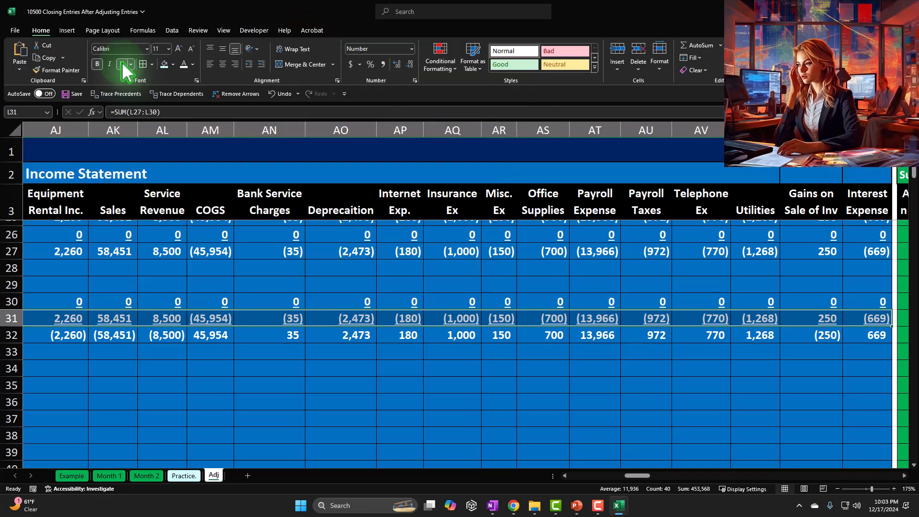
Enter =A31 in A33 to label the row below the closing entry as Balance
key(Left)
key(Left)
key(Left)
key(Left)
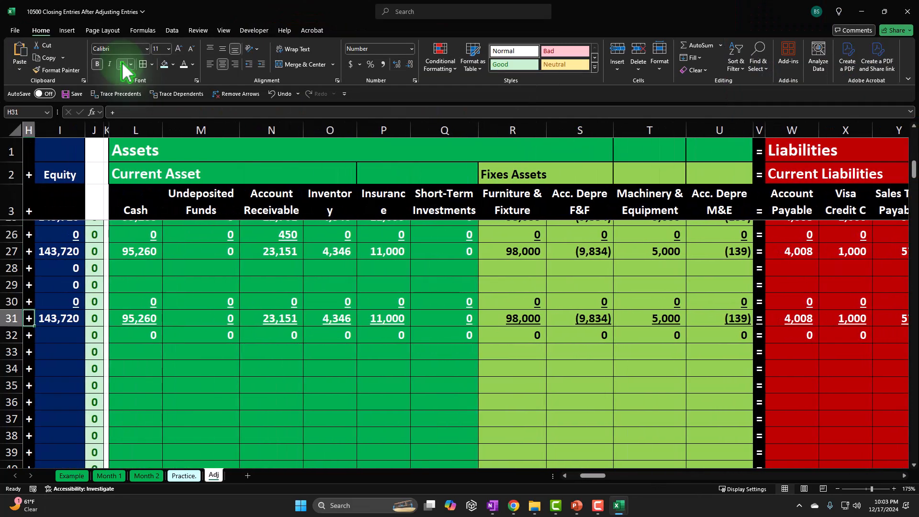
key(Down)
key(Right)
key(Right)
key(Right)
key(Right)
key(Right)
key(Left)
key(Left)
key(Left)
key(Left)
key(Left)
key(Left)
key(Left)
key(Left)
key(Left)
key(Left)
key(Left)
key(Left)
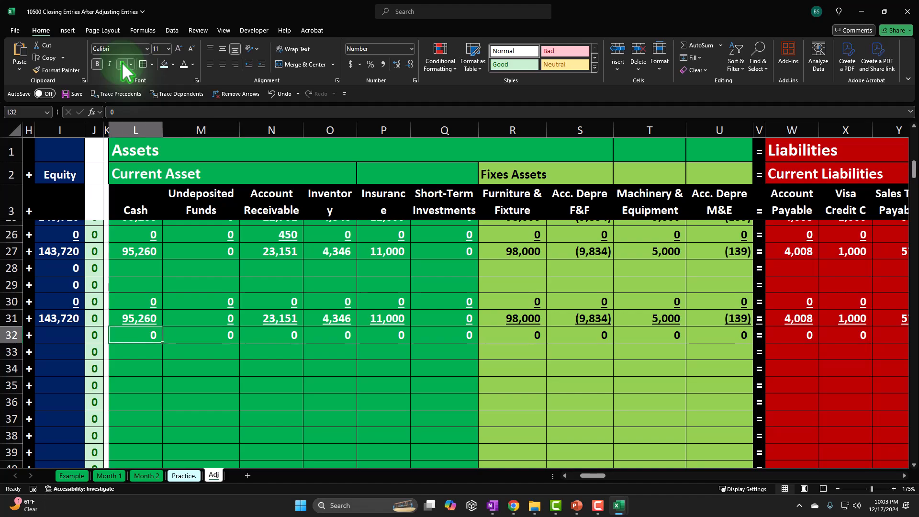
key(Down)
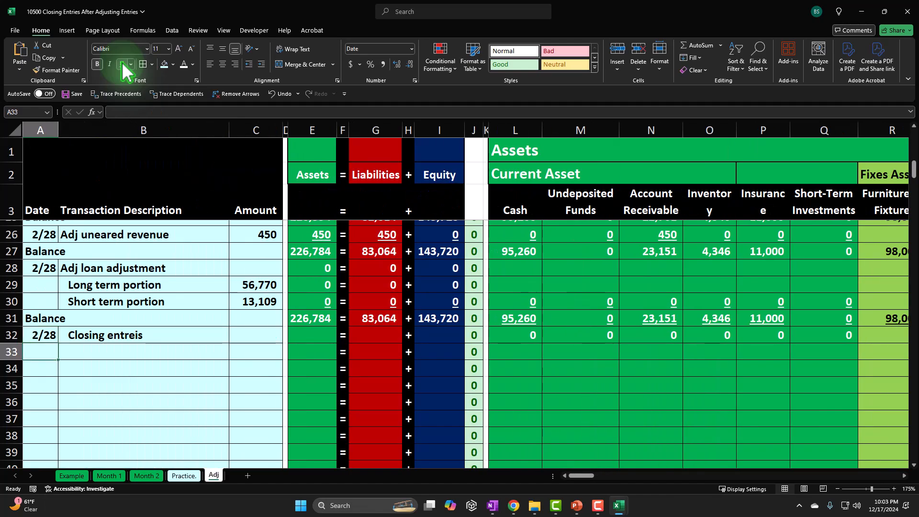
text(=)
key(Up)
key(Up)
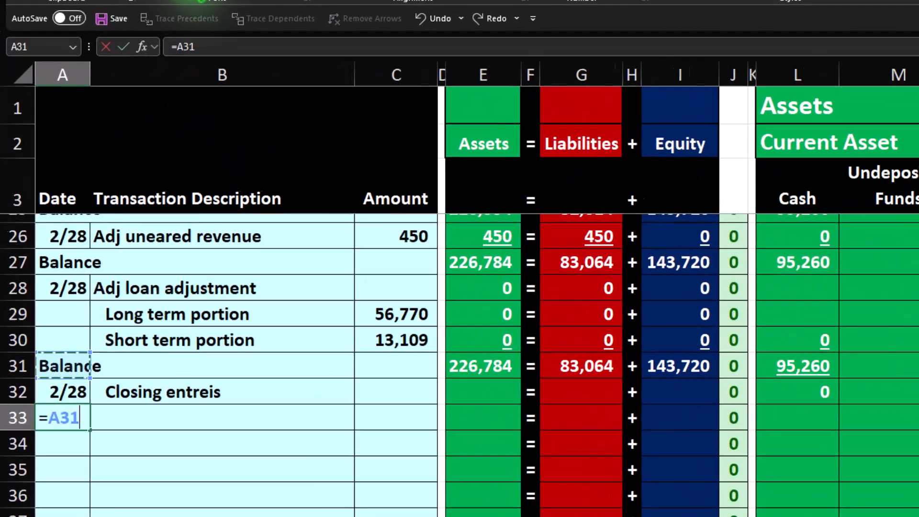
key(Return)
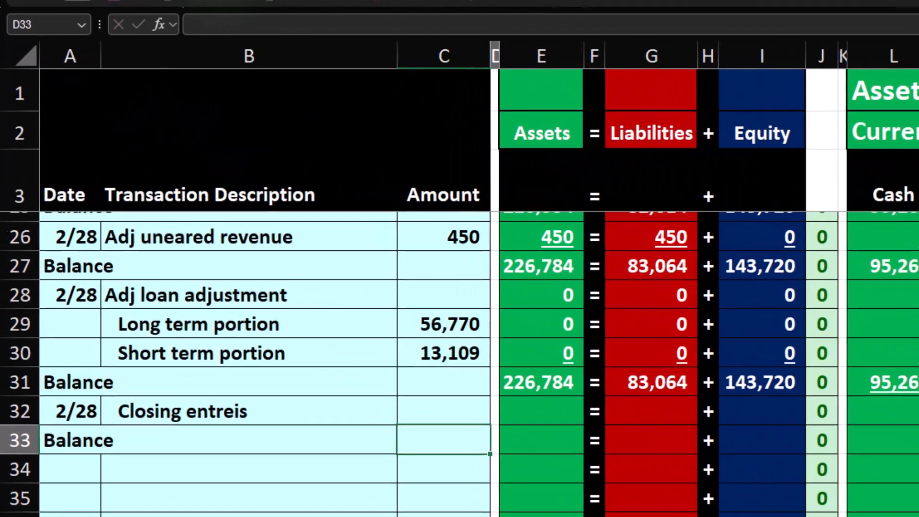
Copy the Assets, Liabilities and Equity total formulas in E31:I31 down through row 33 and check the totals in row 32
click(493, 367)
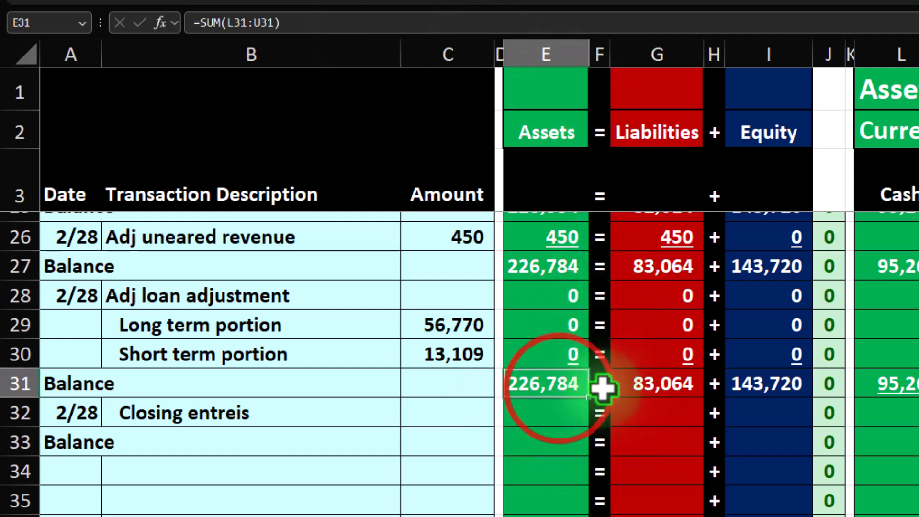
drag(602, 388, 794, 394)
drag(807, 448, 810, 447)
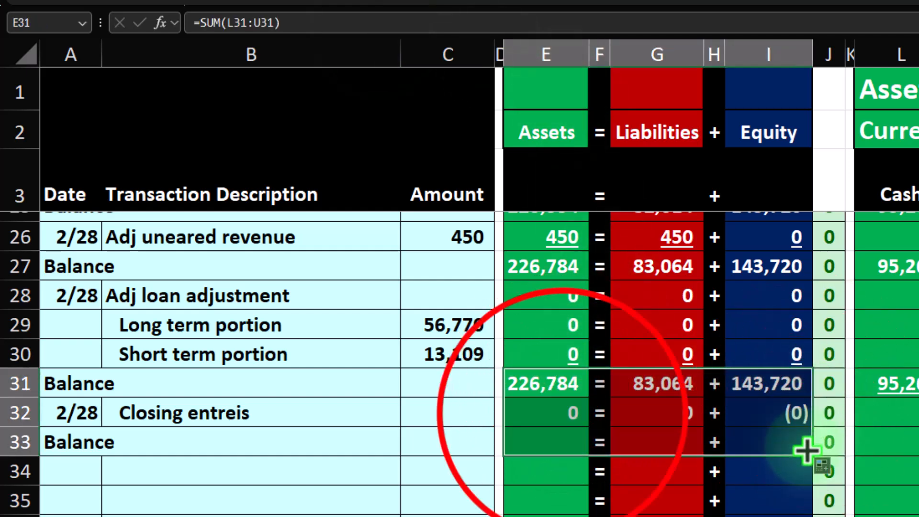
click(561, 410)
key(Right)
key(Right)
key(Right)
key(Right)
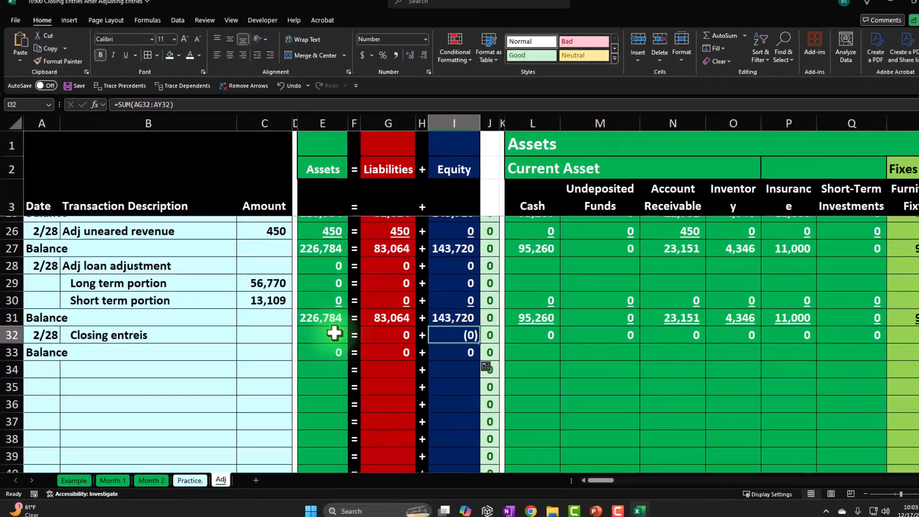
key(Right)
key(Right)
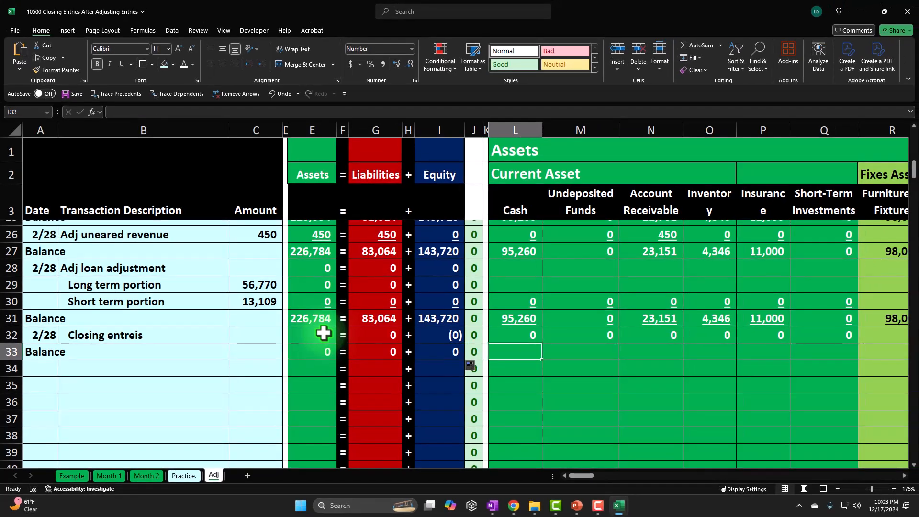
Remove the underline from L31:AY31 and underline the closing entry amounts in L32:AY32 instead
drag(512, 318, 878, 316)
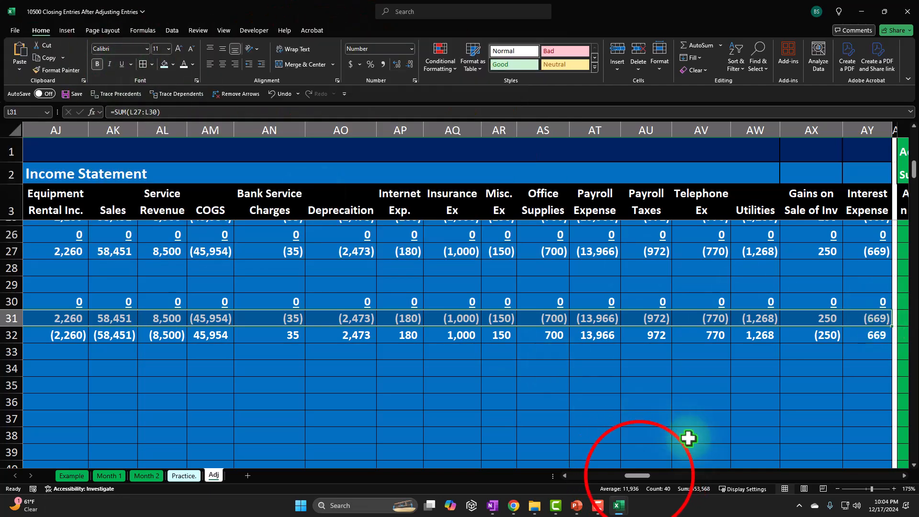
drag(639, 475, 583, 479)
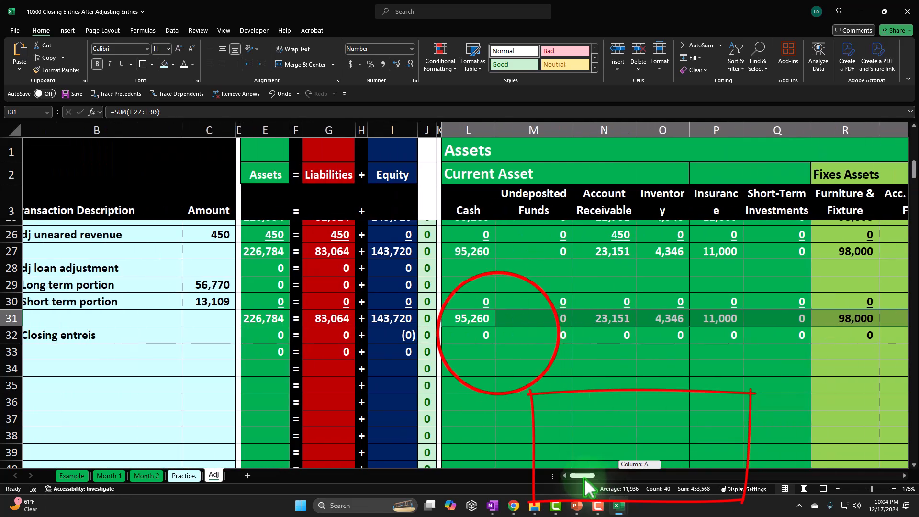
drag(502, 335, 879, 338)
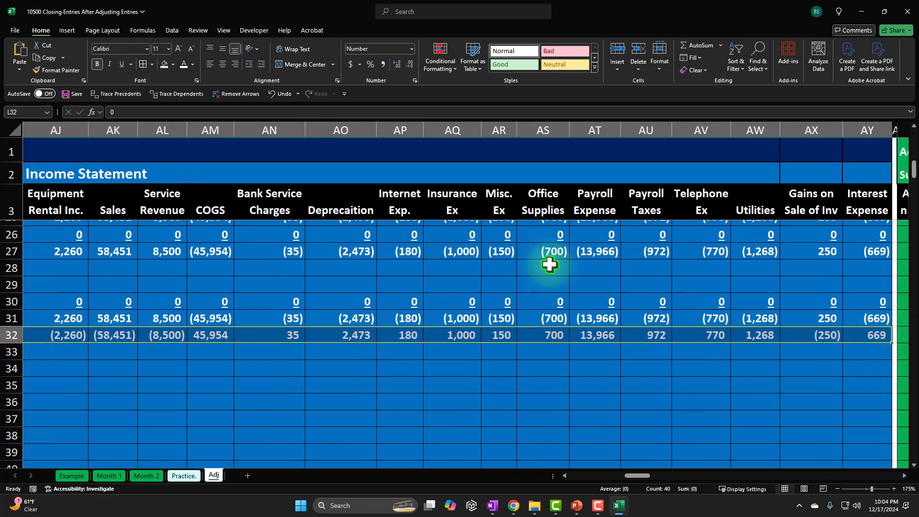
click(120, 65)
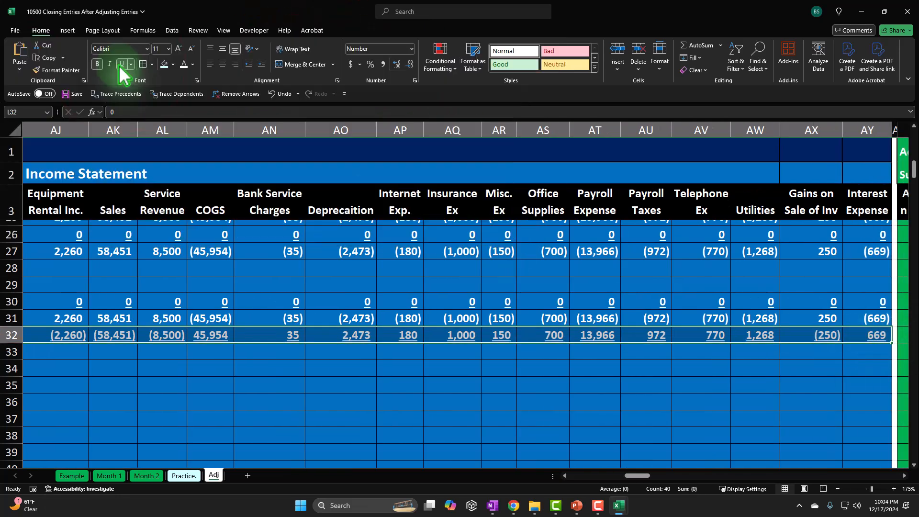
Enter a SUM formula in L33 that adds L31:L32 to get the Cash balance after the closing entry
key(Left)
key(Home)
key(Down)
key(Right)
key(Right)
key(Right)
key(Right)
key(Right)
key(Right)
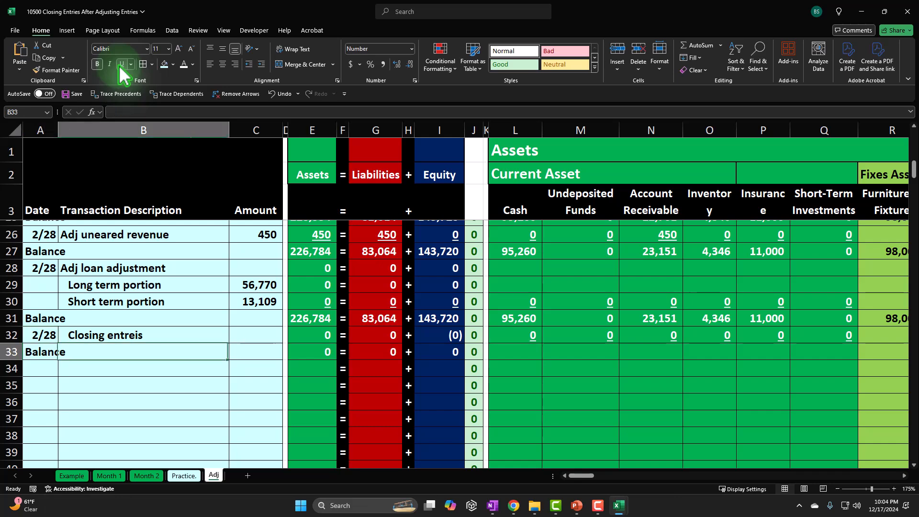
key(Right)
key(Right)
key(Right)
key(Right)
key(Right)
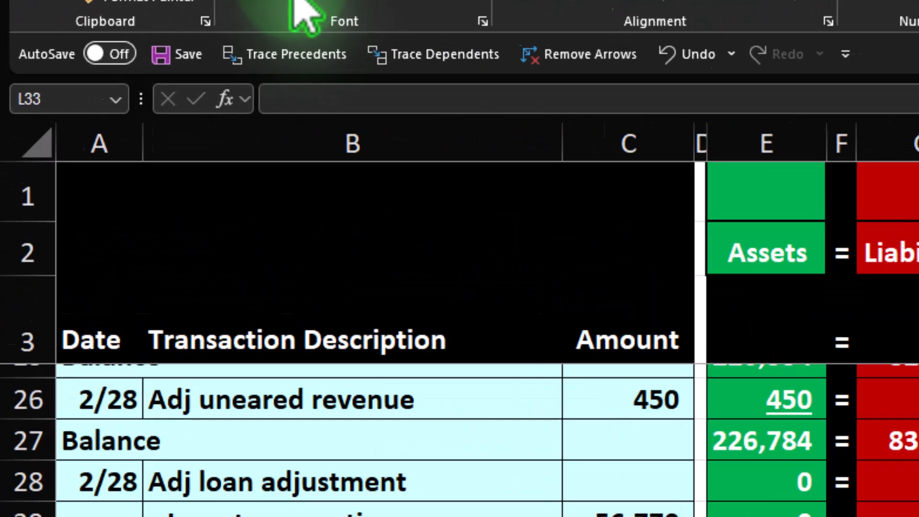
text(=sum()
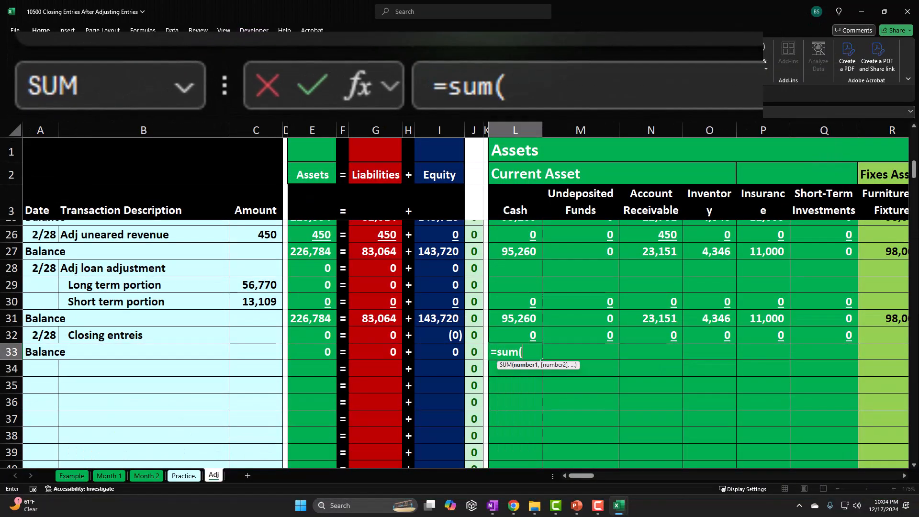
key(Return)
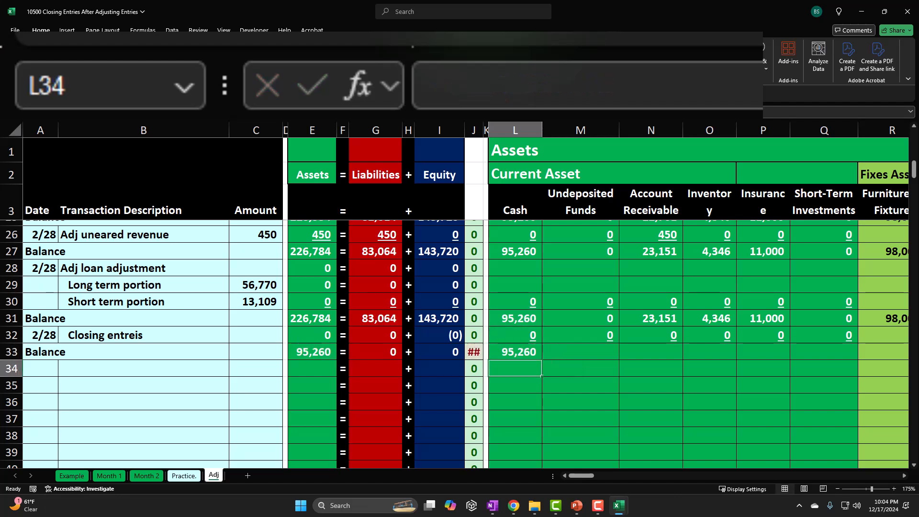
Copy the L33 sum formula across M33:AY33, pasting formulas only
click(512, 362)
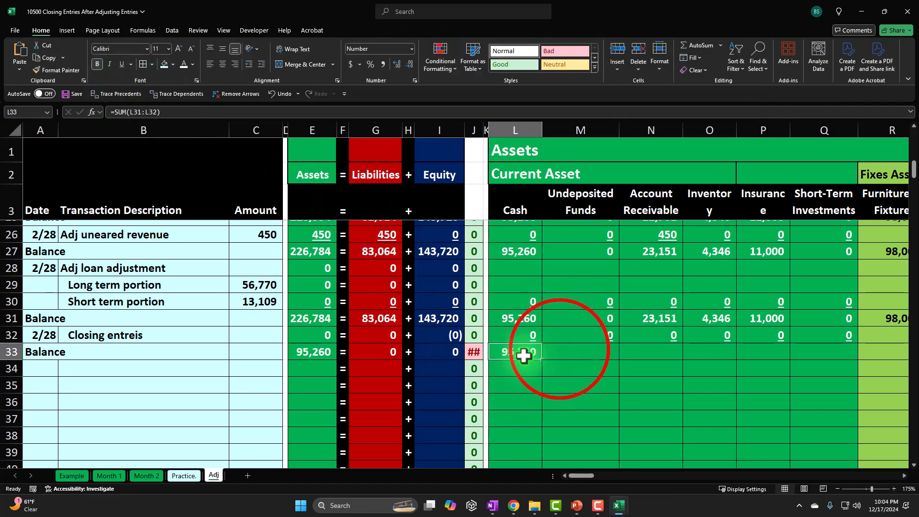
key(ctrl+c)
drag(559, 349, 883, 352)
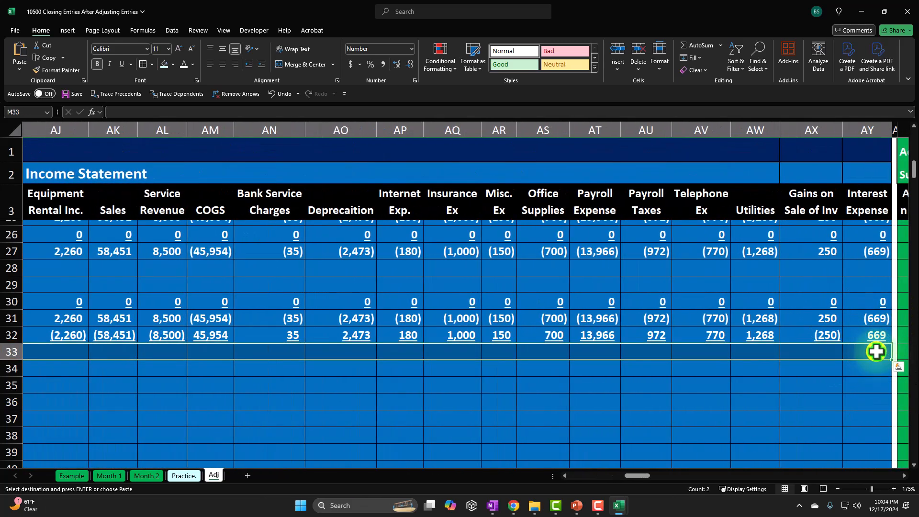
right_click(883, 352)
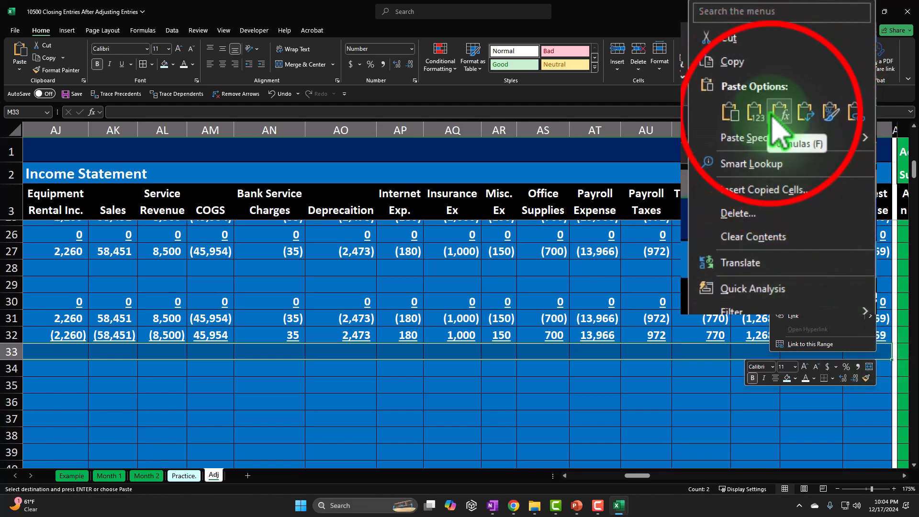
click(809, 112)
Check the row 33 balances of the income statement accounts against the closing entry amounts in row 32
click(717, 349)
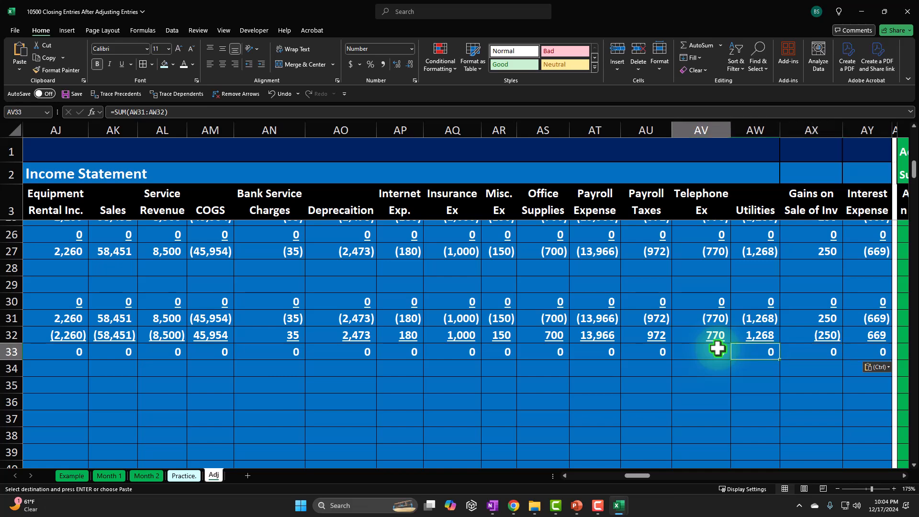
key(Left)
key(Left)
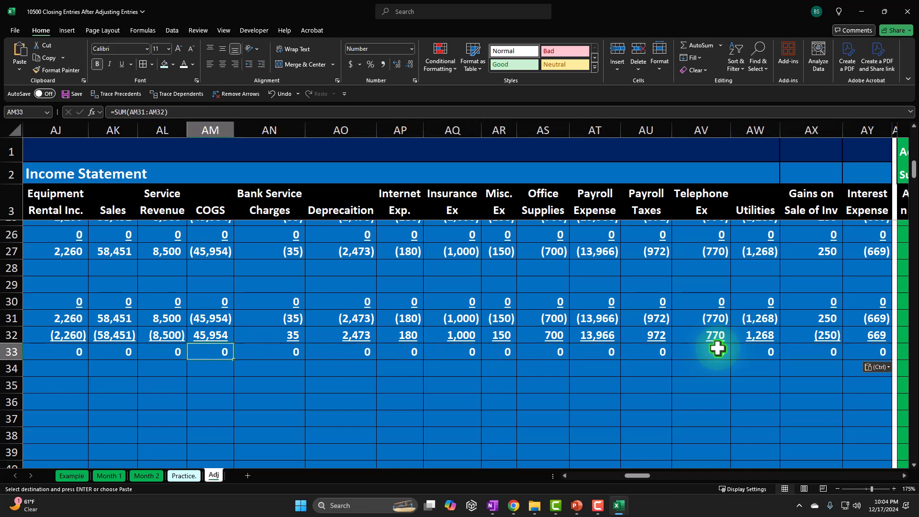
key(Left)
key(Left)
key(Left)
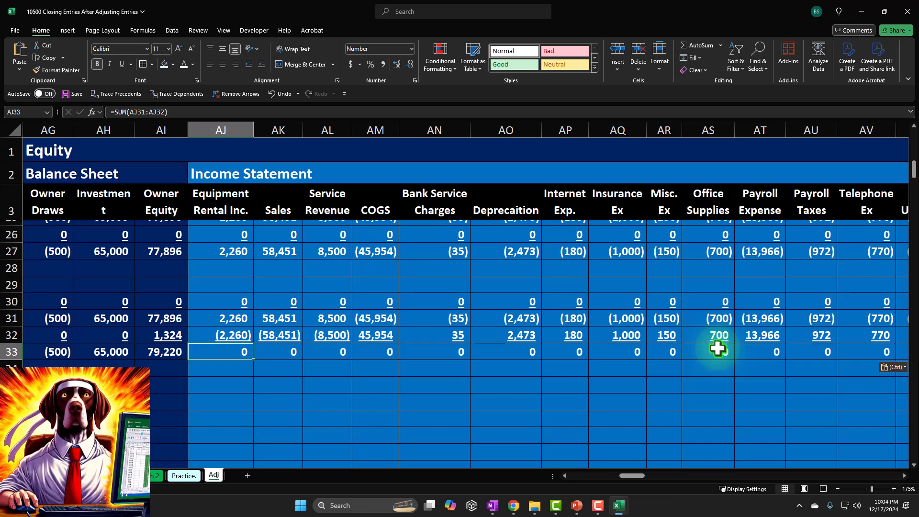
key(Right)
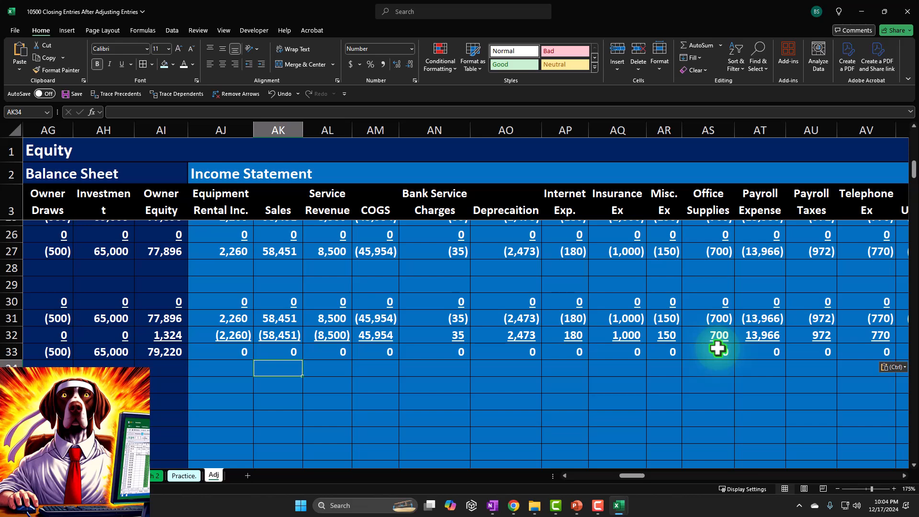
key(Right)
key(Right)
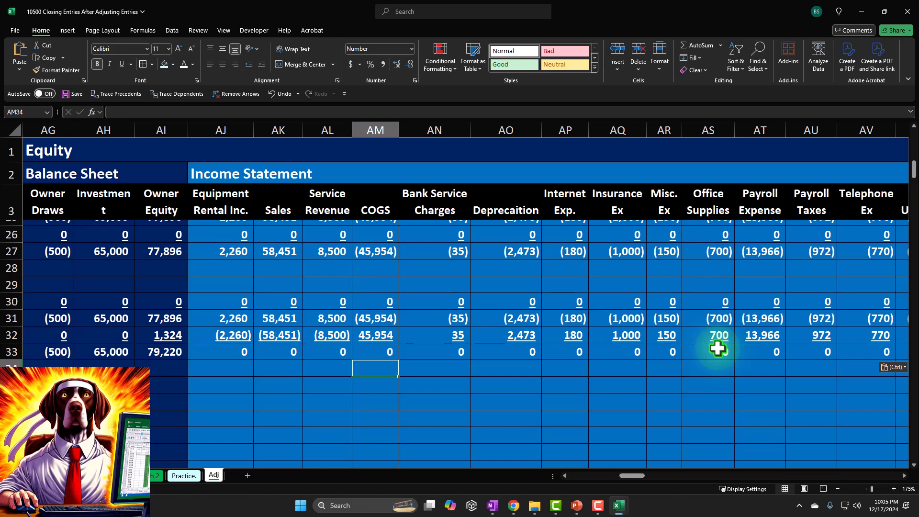
key(Left)
key(Left)
key(Right)
key(Right)
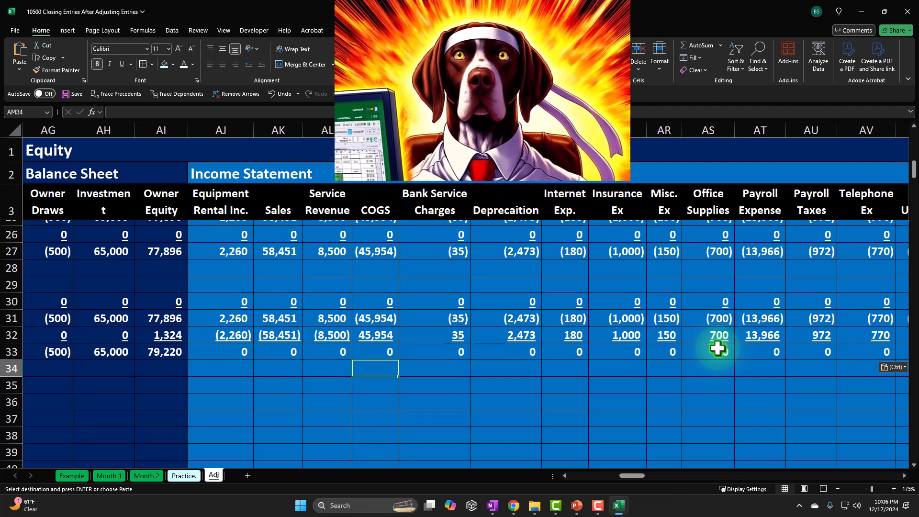
key(Right)
key(Right)
key(Right)
key(Right)
key(Right)
key(Right)
key(Right)
key(Right)
key(Right)
key(Right)
key(Right)
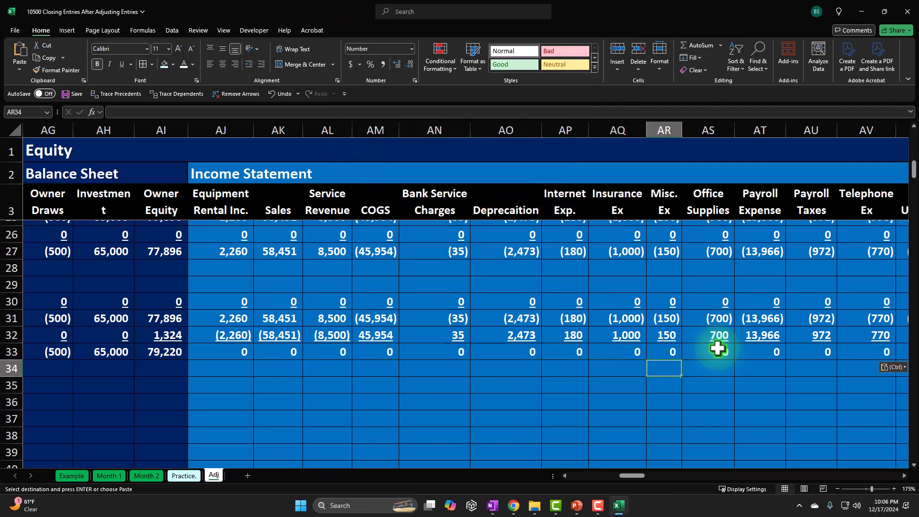
Review the row 33 balances back through the equity, liability and asset accounts to the totals in E33:I33
key(ctrl+v)
key(Left)
key(Left)
key(Left)
key(Left)
key(Left)
key(Left)
key(Left)
key(Left)
key(Left)
key(Left)
key(Left)
key(Left)
key(Left)
key(Left)
key(Left)
key(Left)
key(Left)
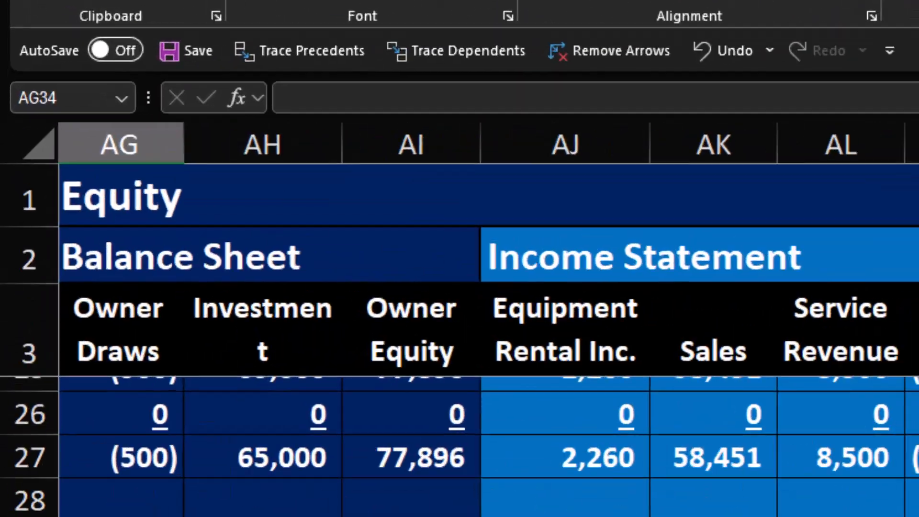
key(Left)
key(Left)
key(Left)
key(Left)
key(Left)
key(Left)
key(Left)
key(Left)
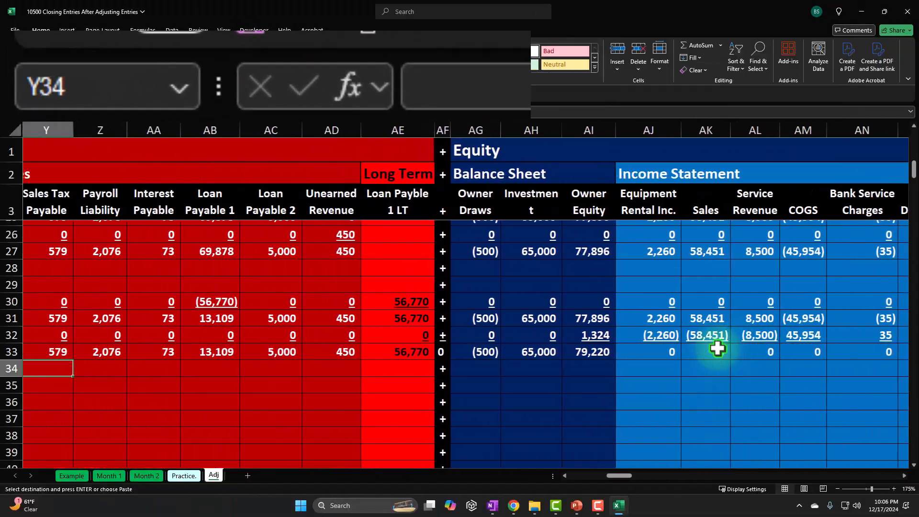
key(Left)
key(Left)
key(Left)
key(Left)
key(Left)
key(Left)
key(Left)
key(Left)
key(Left)
key(Left)
key(Left)
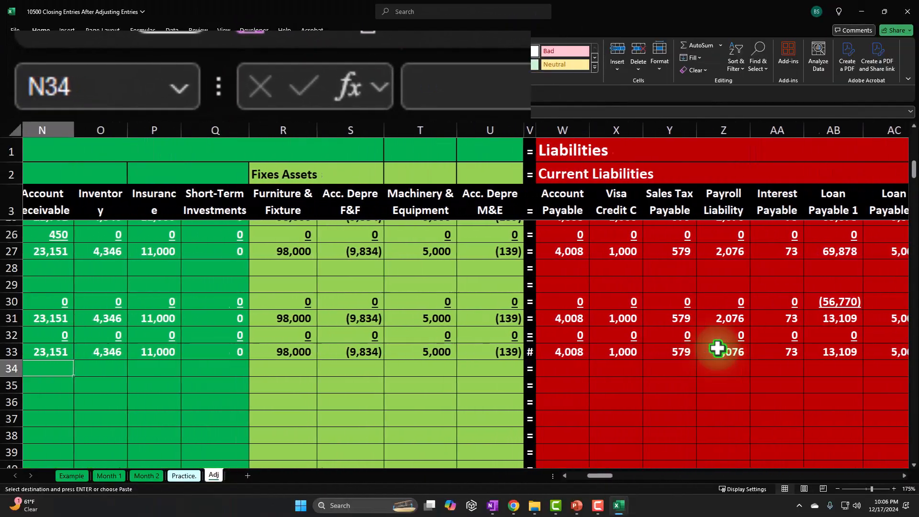
key(Left)
key(Left)
key(Left)
key(Left)
key(Left)
key(Left)
key(Left)
key(Left)
key(Left)
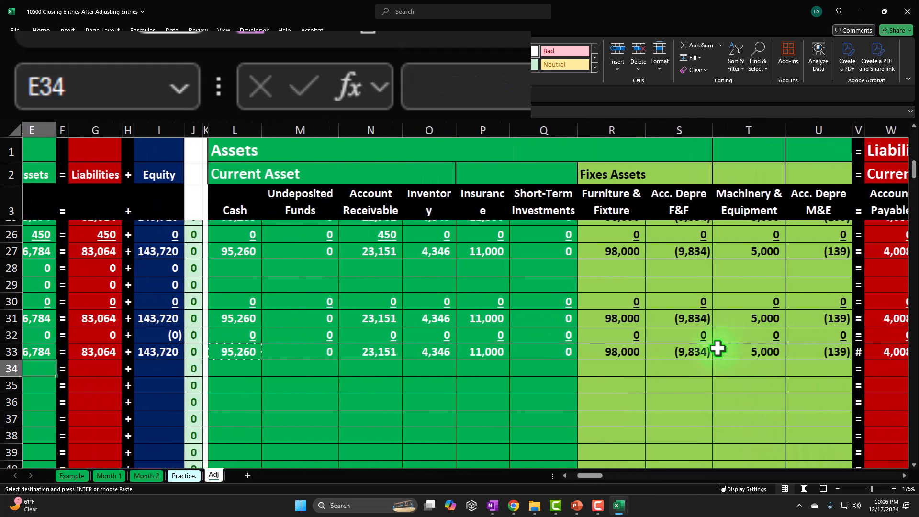
key(Left)
key(Left)
key(Left)
key(Left)
key(Right)
key(Up)
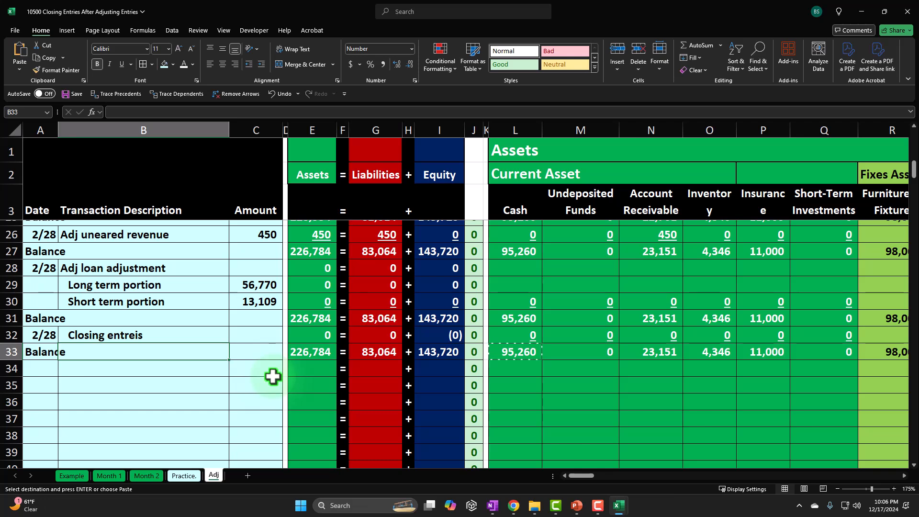
Underline the closing entry totals for Assets, Liabilities and Equity in E32, G32 and I32
click(311, 336)
ctrl+click(382, 334)
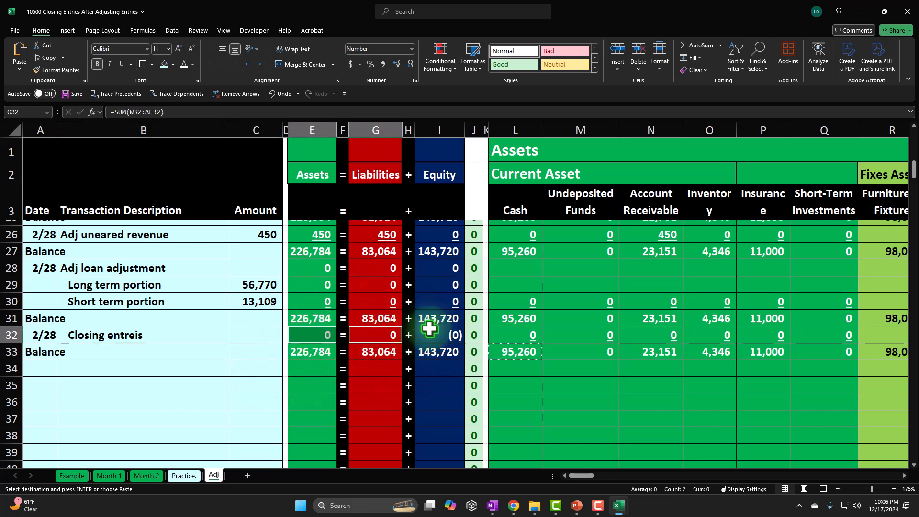
ctrl+click(429, 331)
click(122, 64)
click(219, 402)
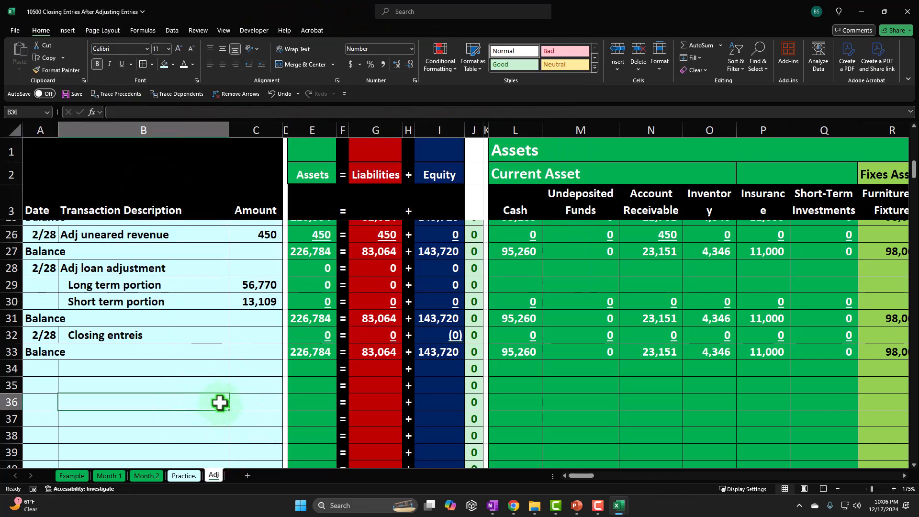